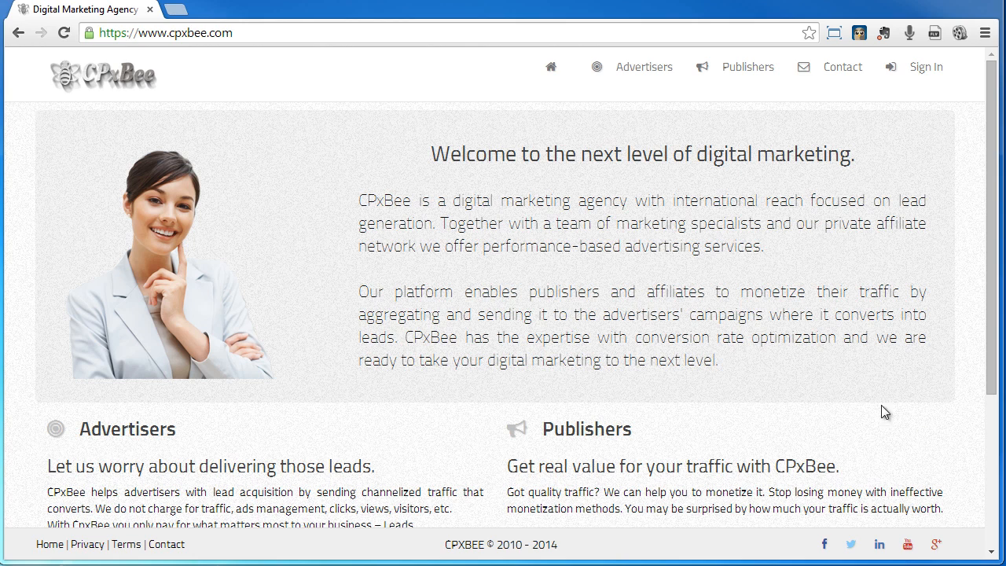
- Scroll down the CPxBee home page, then go to the Advertisers page
scroll(976, 326, down, 3)
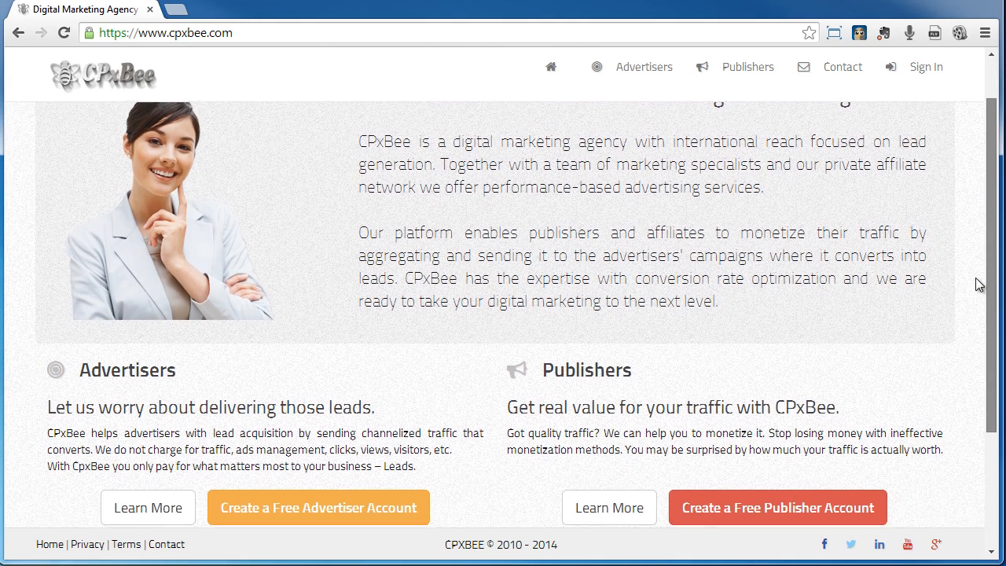
scroll(976, 326, down, 2)
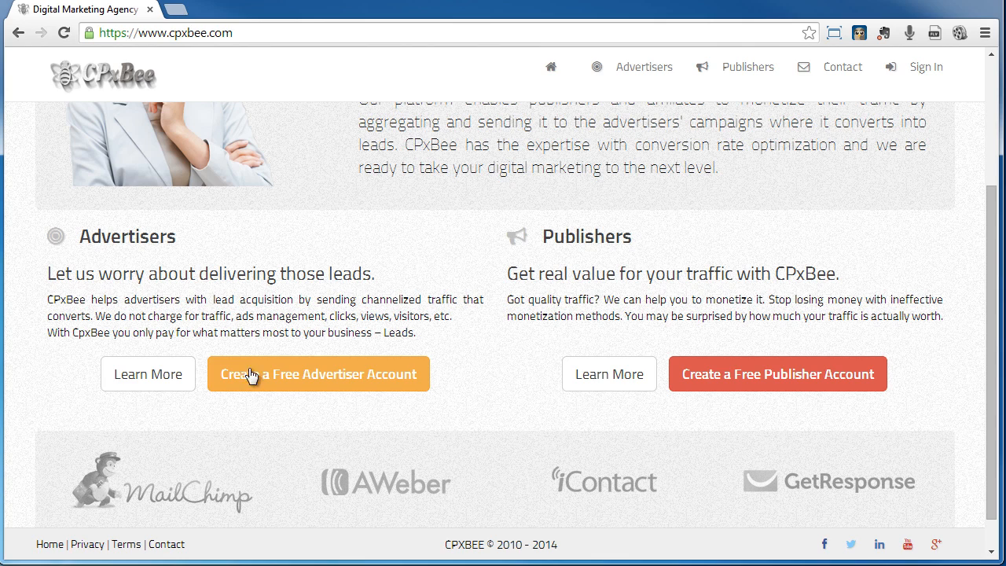
drag(993, 468, 997, 314)
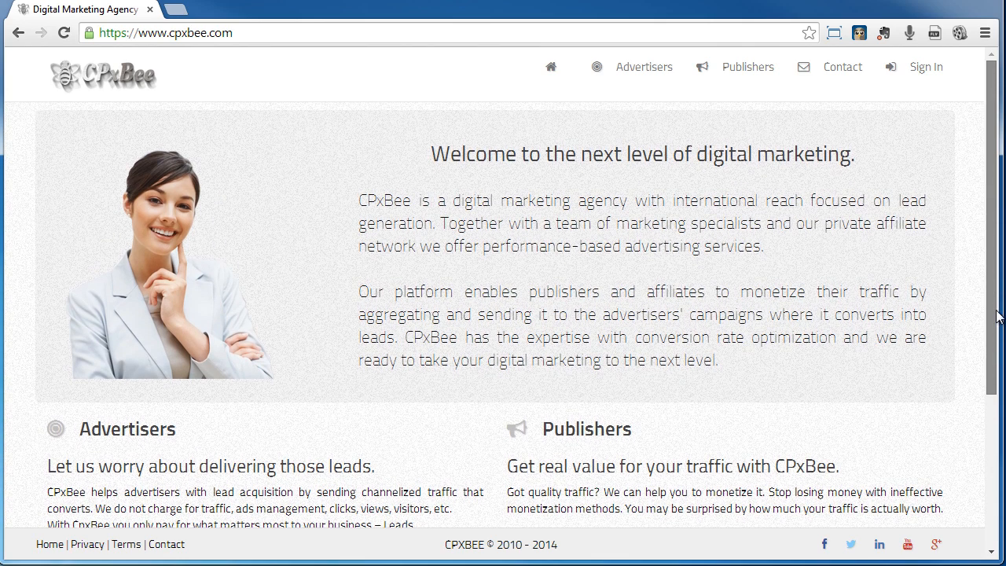
click(650, 71)
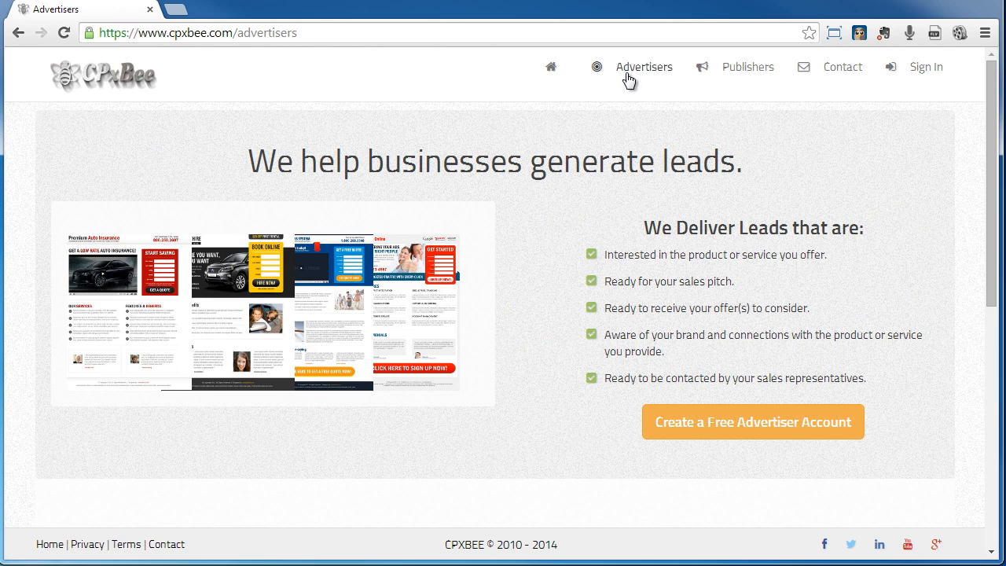
- Open the free advertiser account sign-up form and start filling in Your Name
click(748, 432)
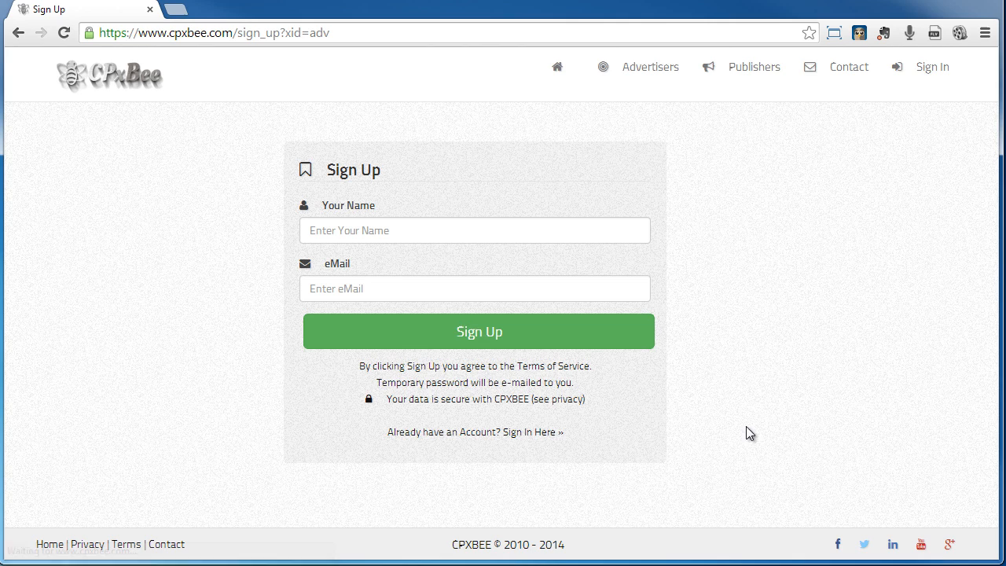
click(390, 236)
click(418, 288)
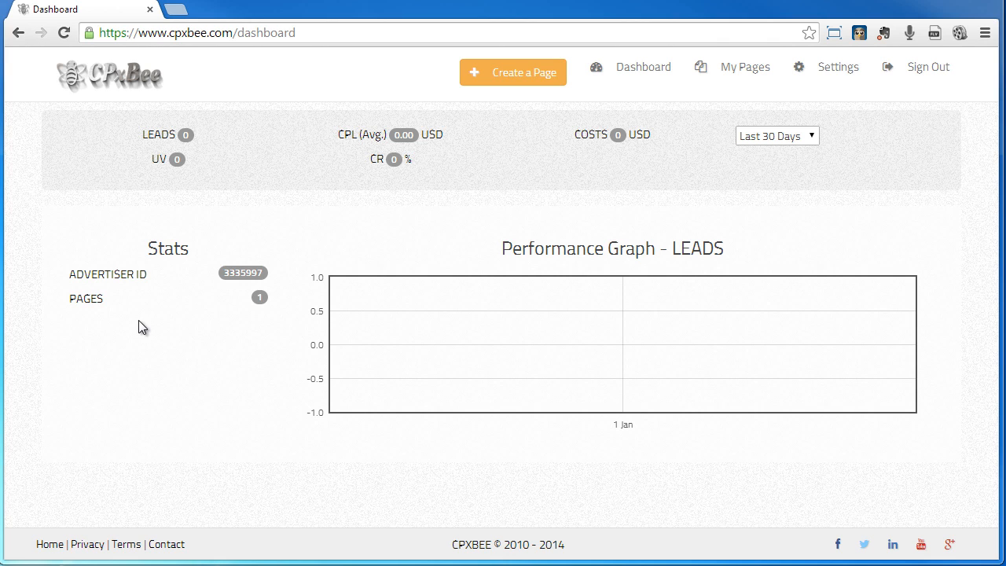
- From My Pages, add 'My Lead Page' with description 'Page for Leads' under Self Improvement
click(757, 71)
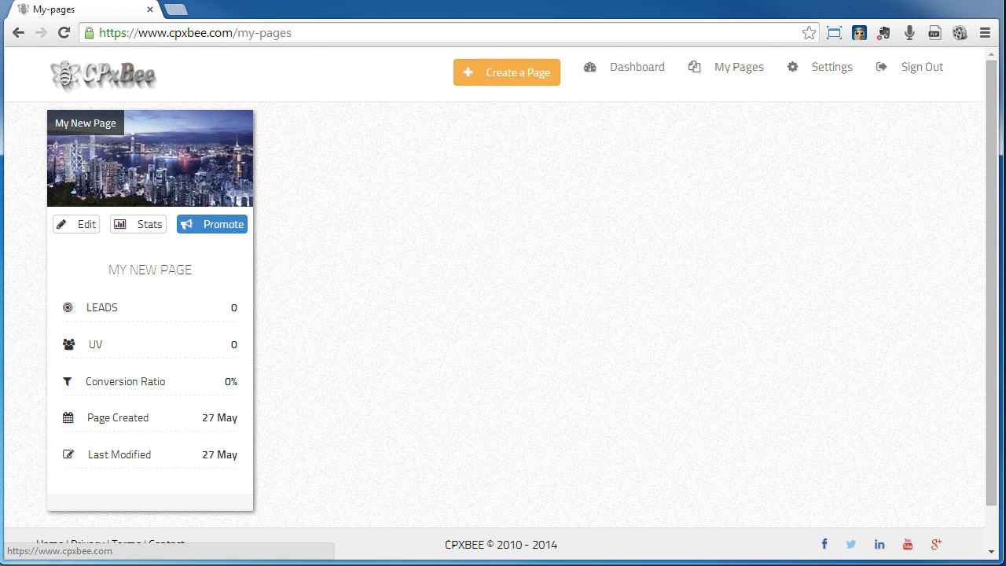
click(497, 73)
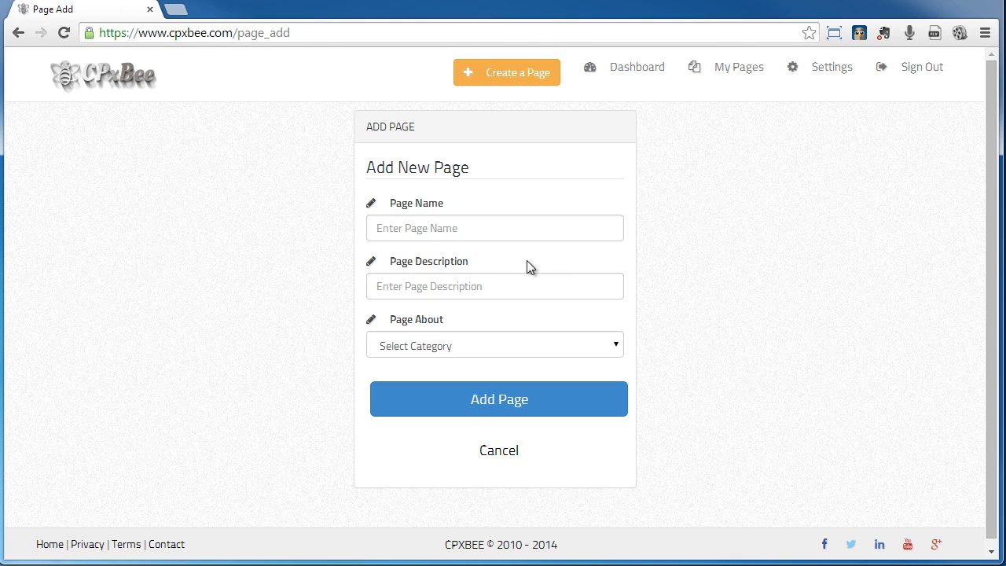
click(461, 228)
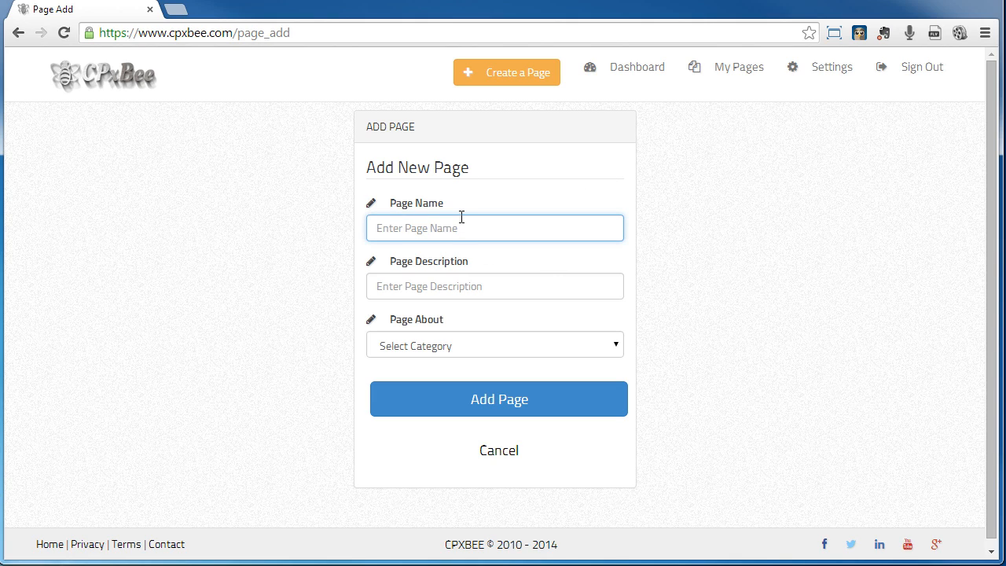
text(My Lead Page)
key(Tab)
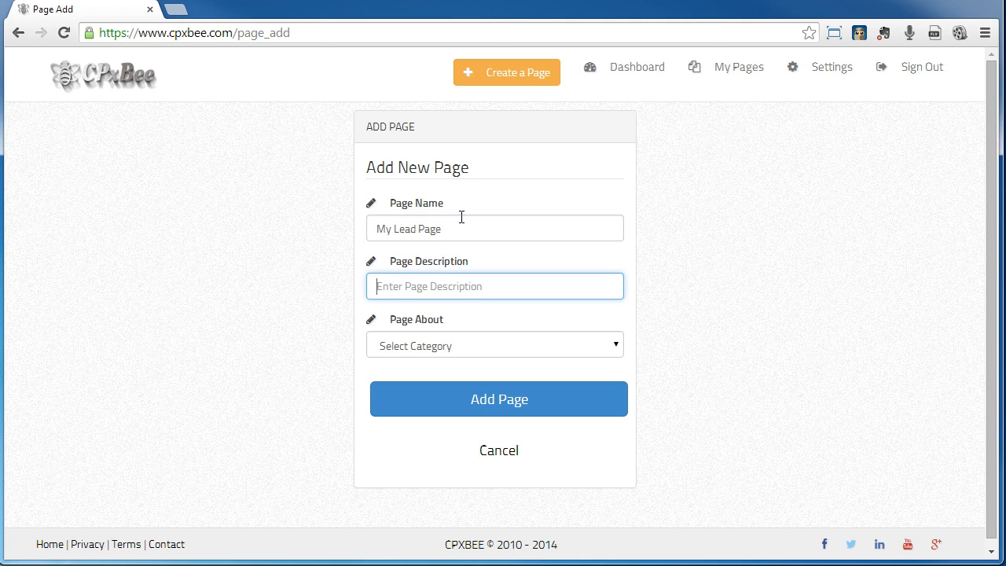
text(Page for Leads)
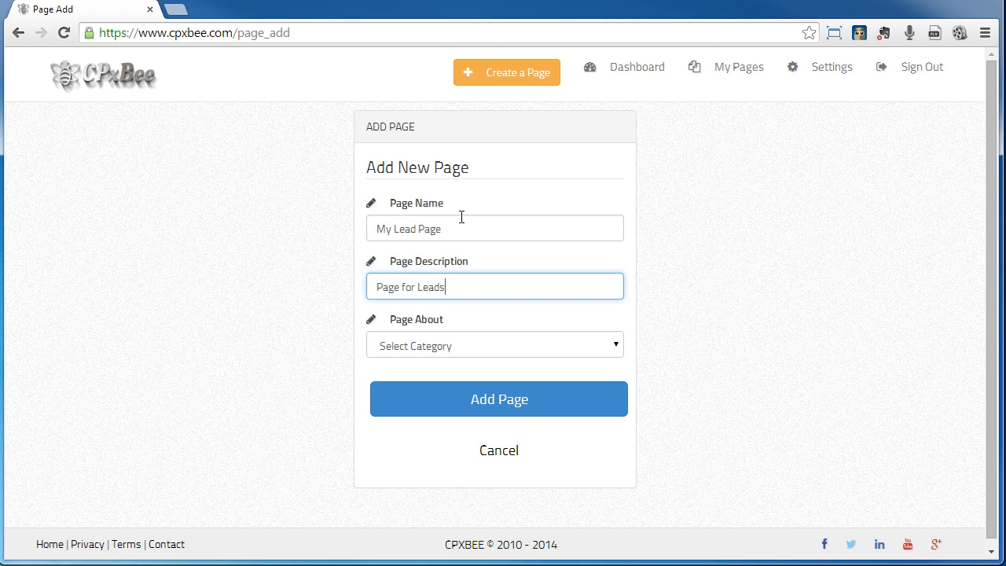
key(Tab)
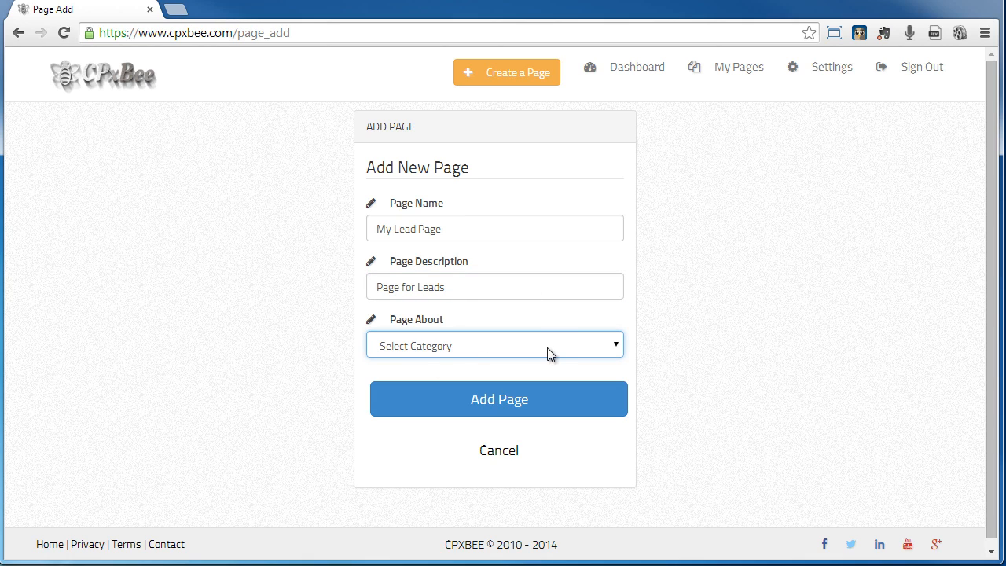
click(620, 344)
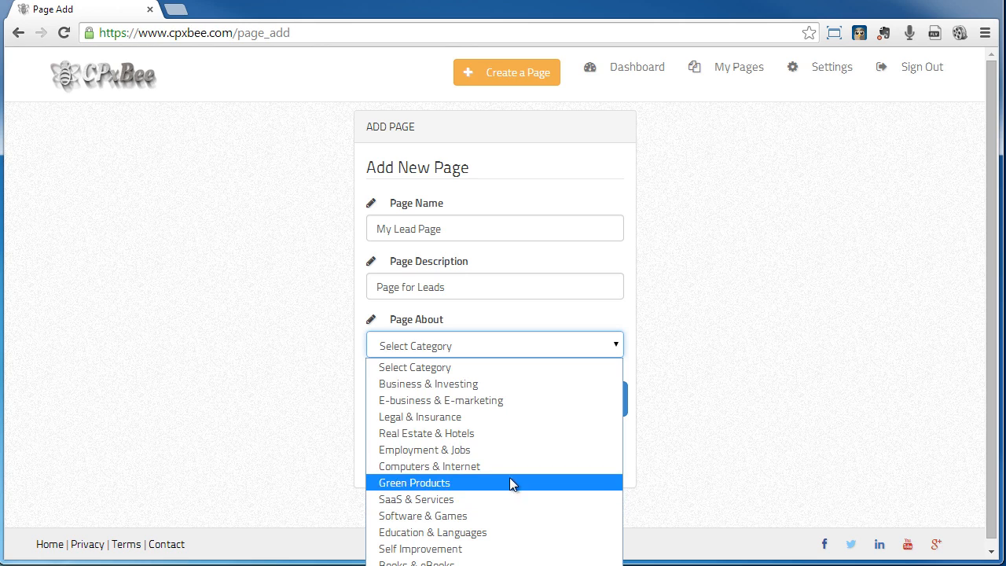
click(458, 548)
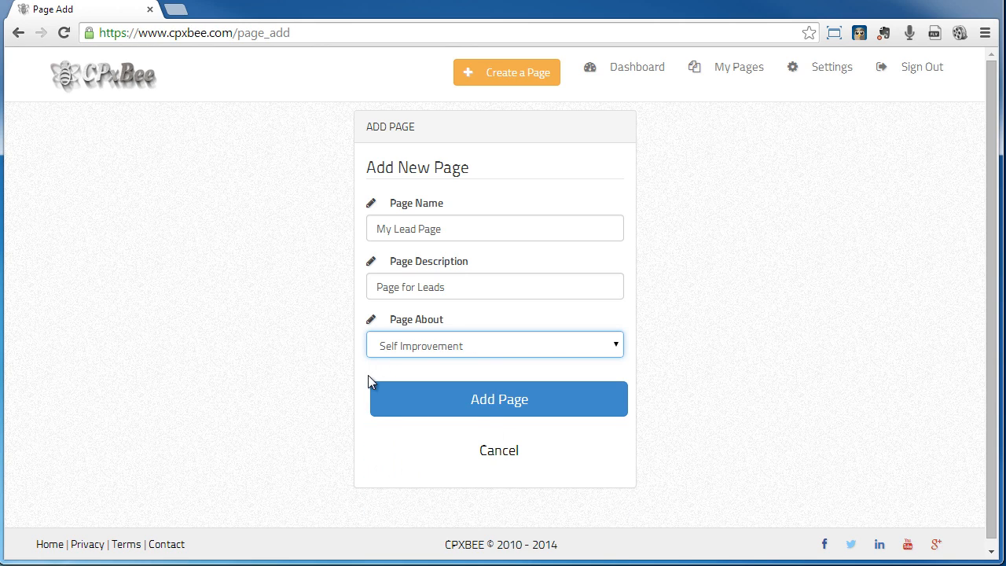
click(525, 412)
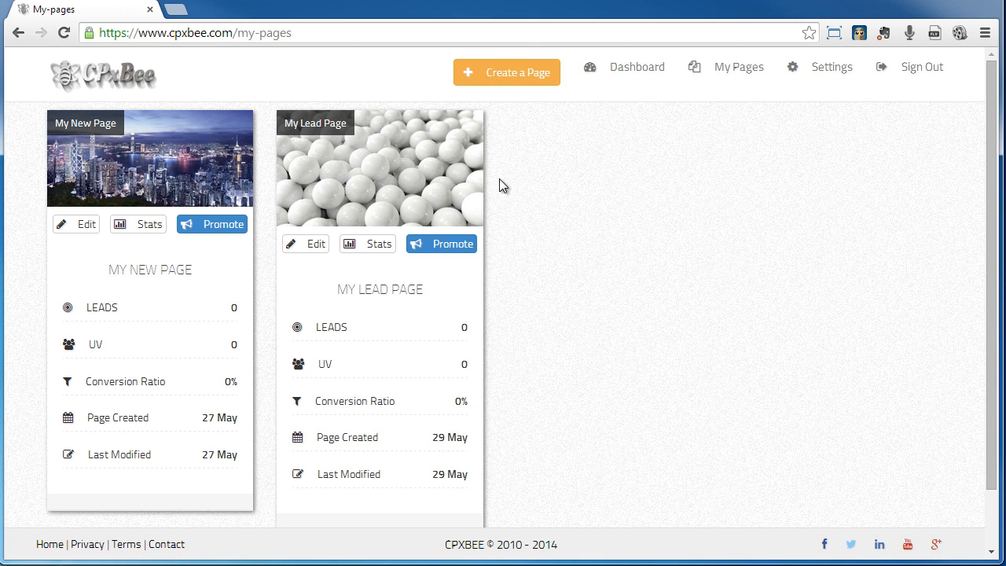
- Upload hongkong.jpg as My Lead Page's logo and banner image, then return to its edit form
click(312, 245)
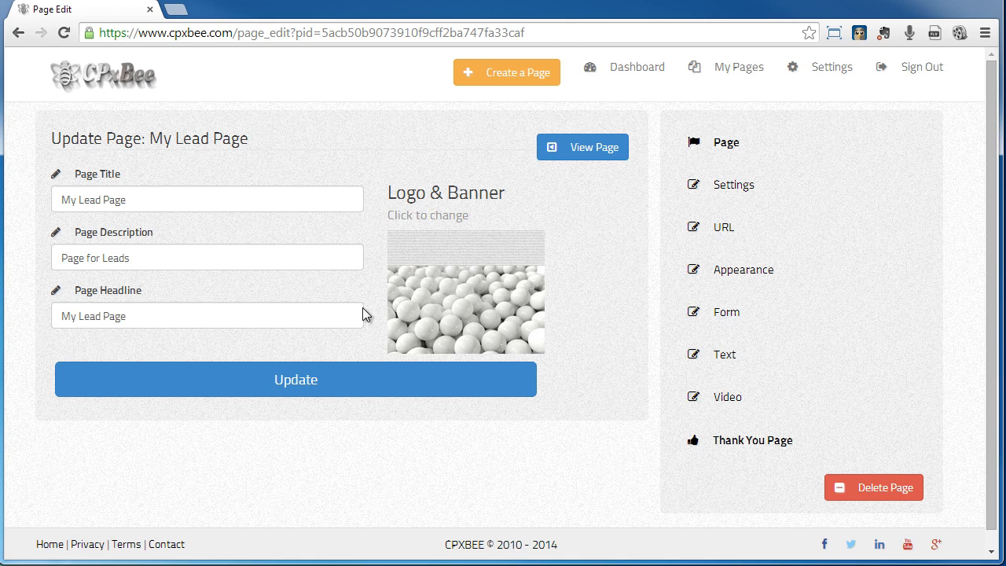
click(463, 296)
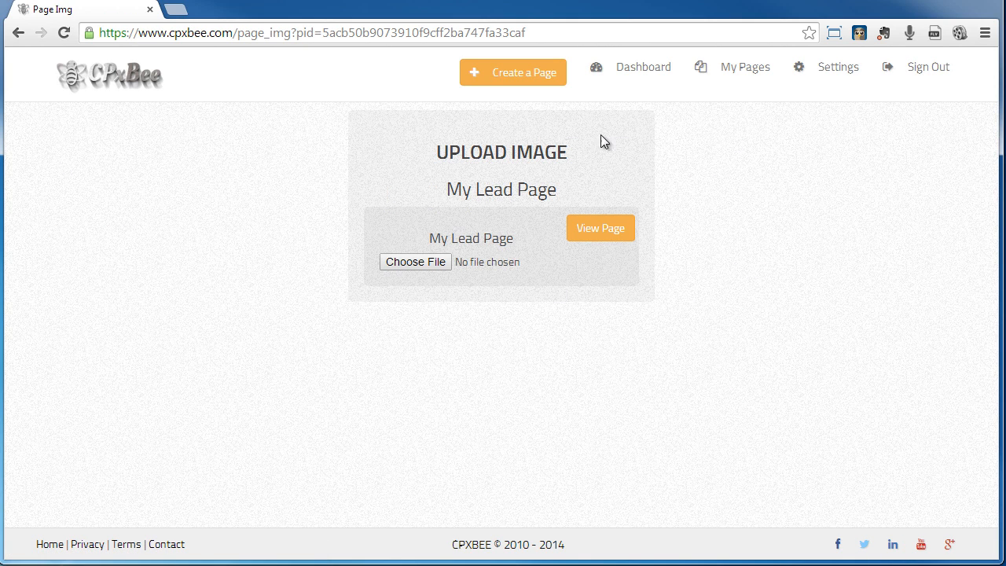
click(435, 264)
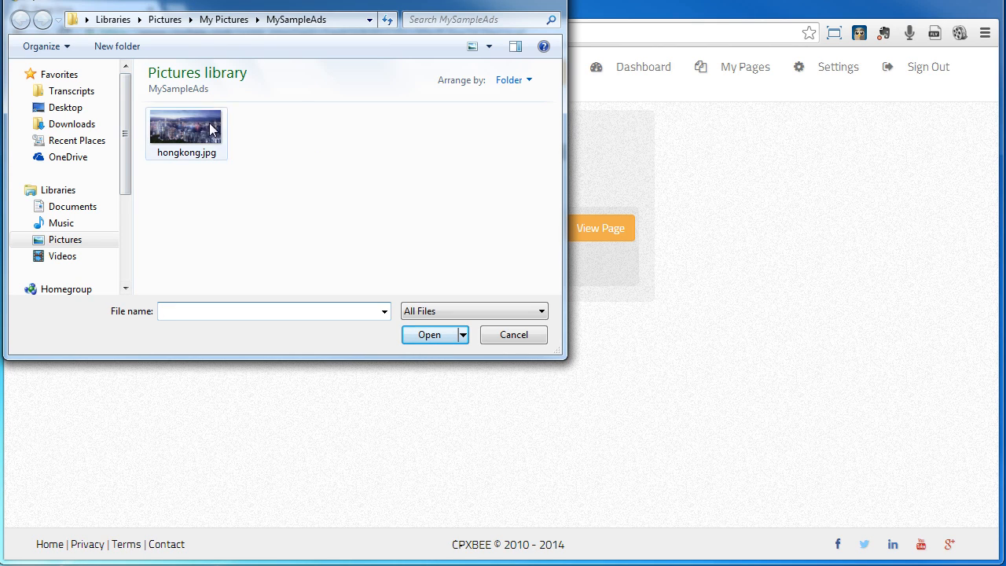
click(186, 128)
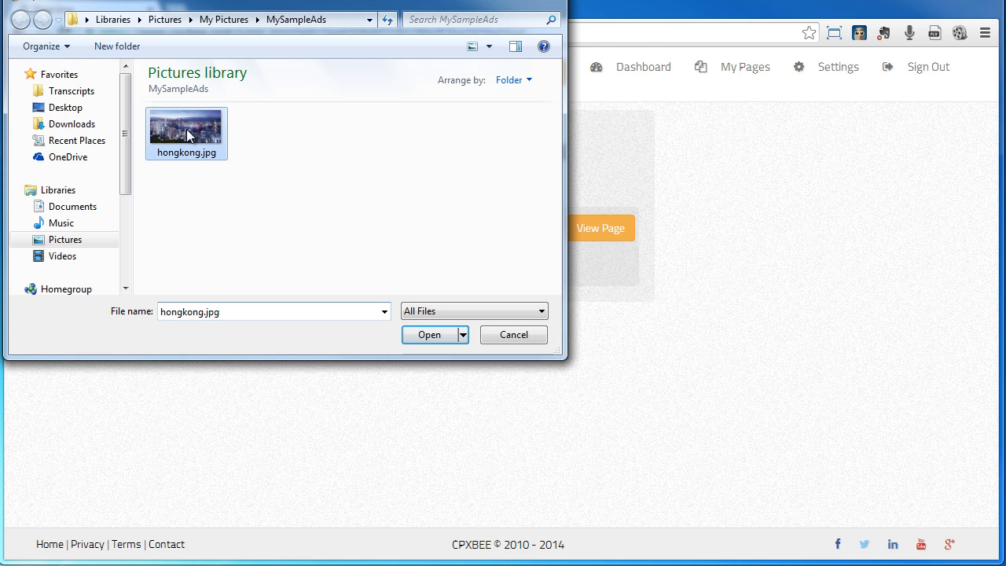
click(428, 335)
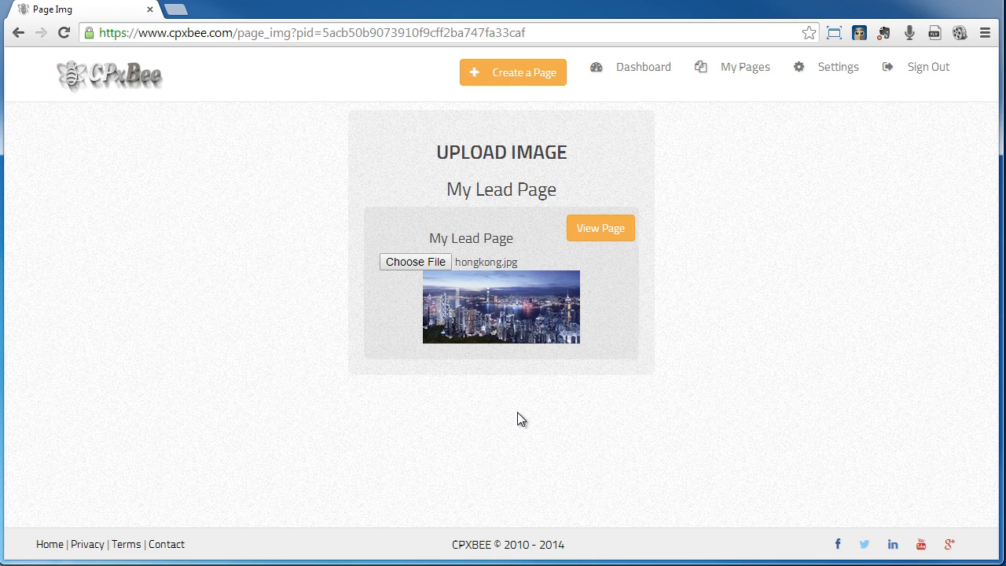
click(587, 232)
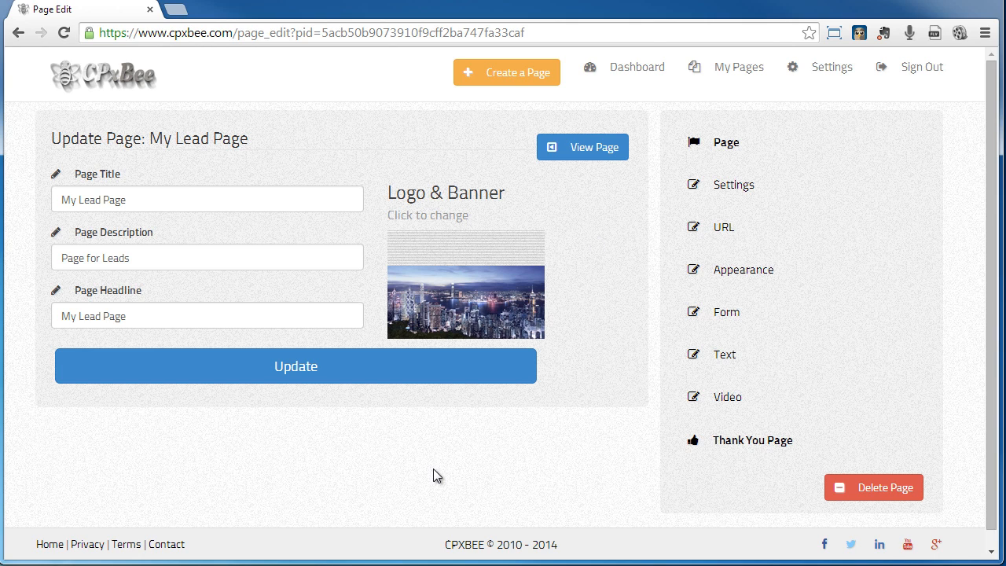
- Preview the live My Lead Page, scroll through it, and return to its edit form
click(596, 149)
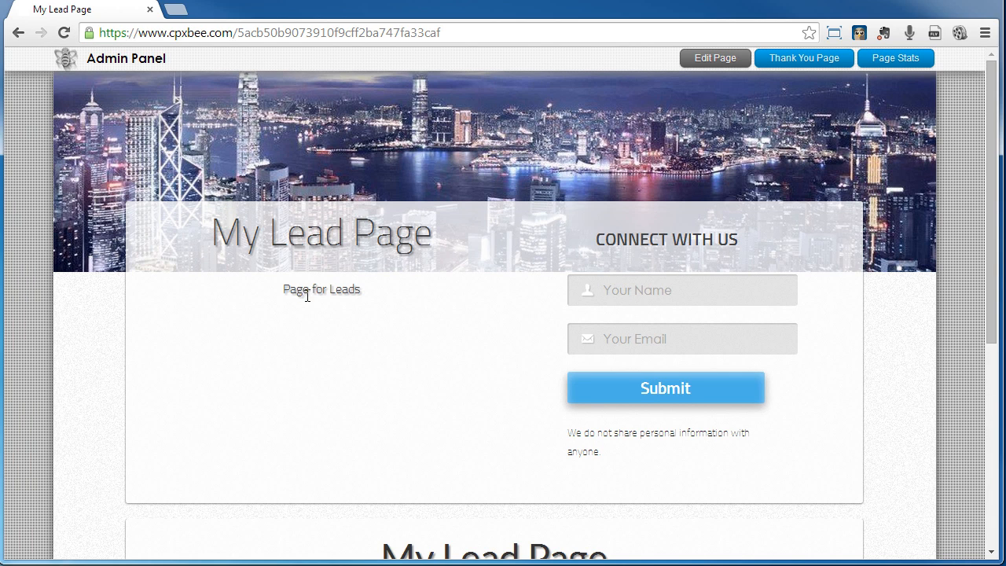
drag(994, 207, 965, 292)
scroll(965, 292, down, 1)
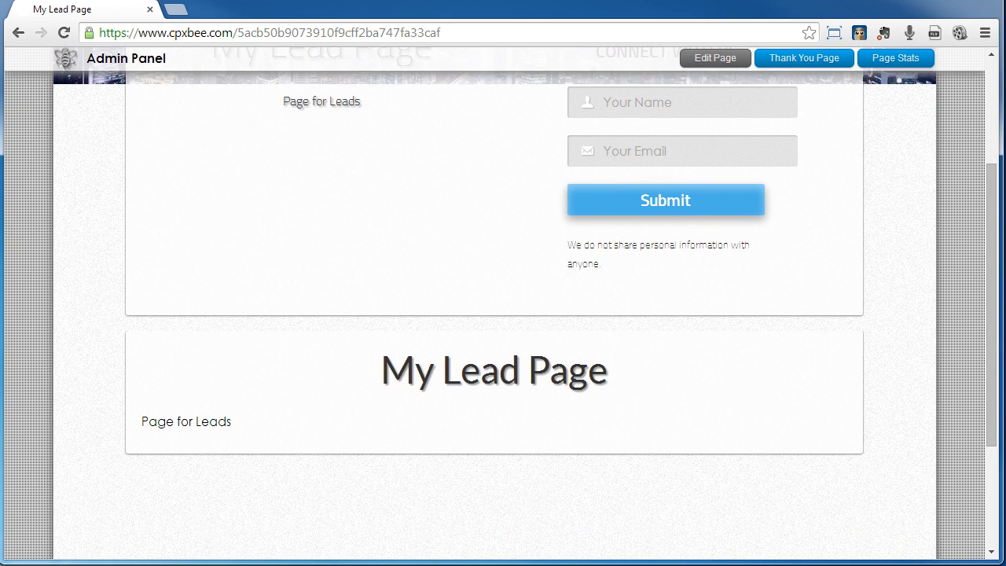
click(995, 472)
drag(1000, 397, 965, 105)
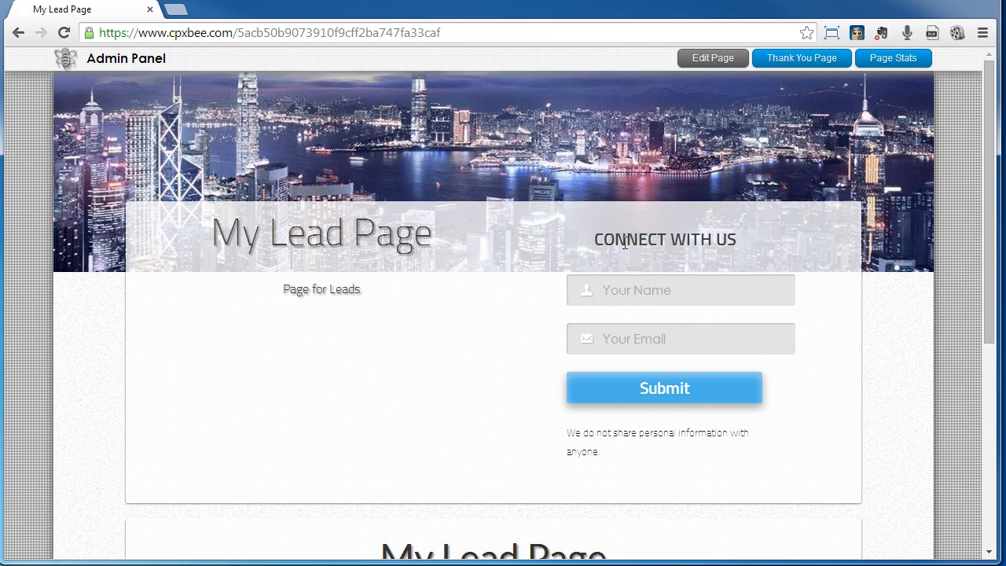
click(712, 59)
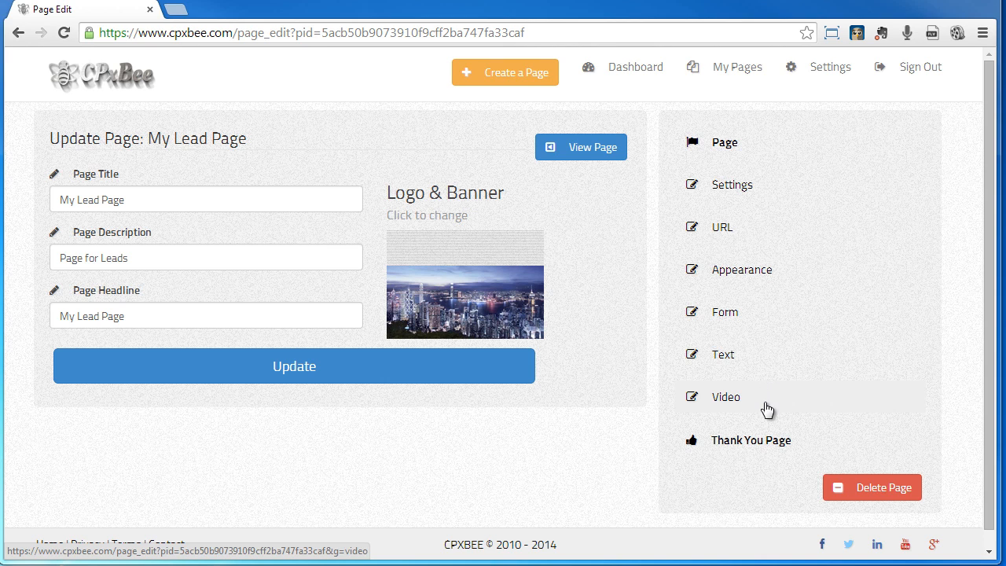
- In the page Settings, set Lead Country to United States, keeping Self Improvement as page type
click(738, 194)
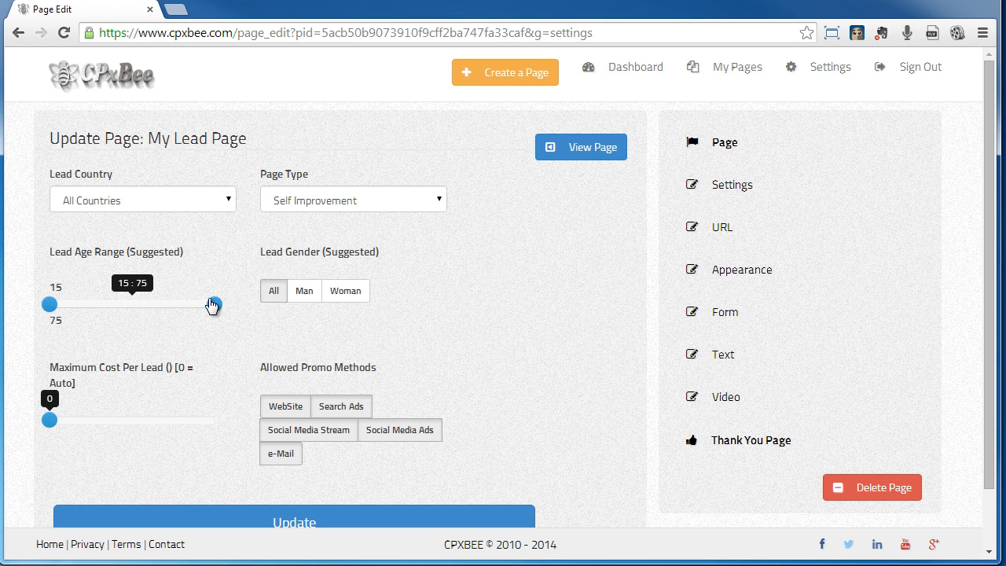
click(232, 206)
drag(228, 243, 210, 475)
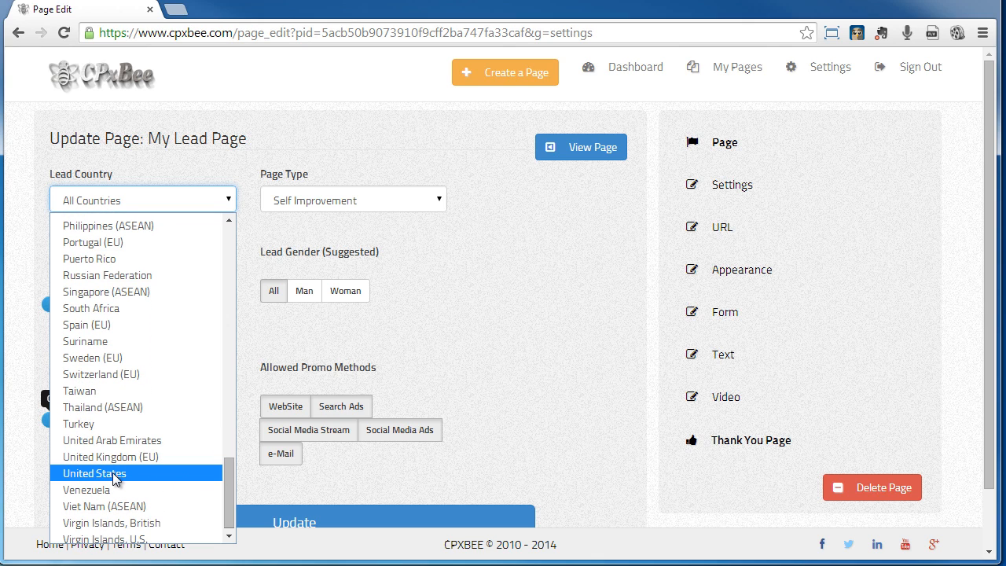
click(113, 472)
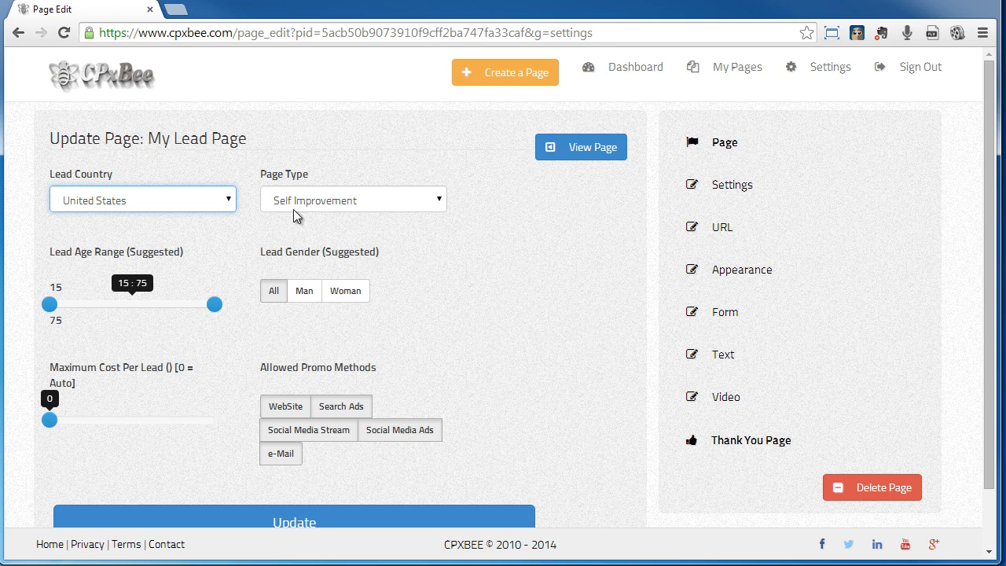
click(441, 201)
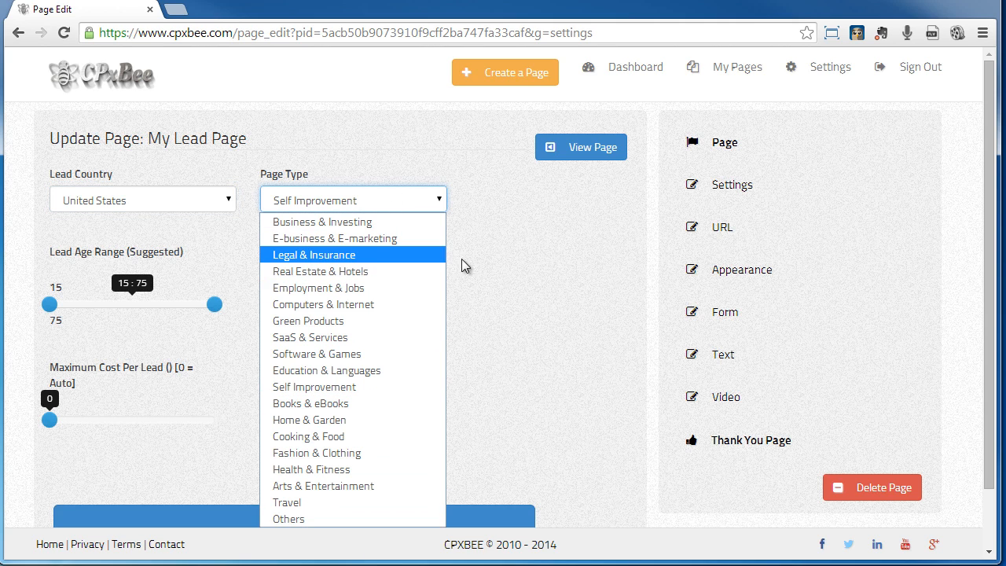
click(500, 243)
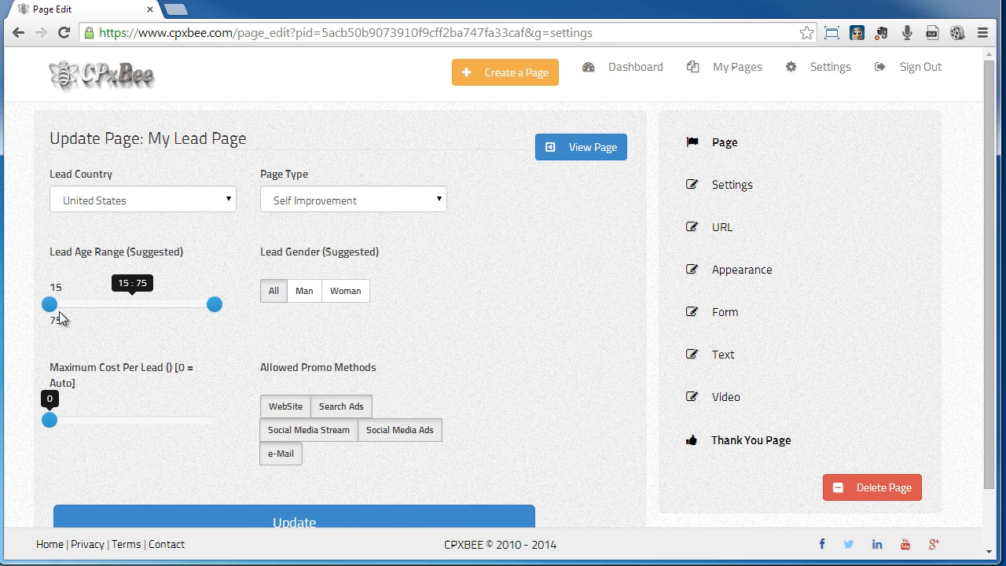
- Set the lead age range to 21–50 and the maximum cost per lead to 1
mouse_move(50, 308)
mouse_down()
mouse_move(83, 313)
mouse_move(67, 316)
mouse_up()
drag(215, 305, 148, 315)
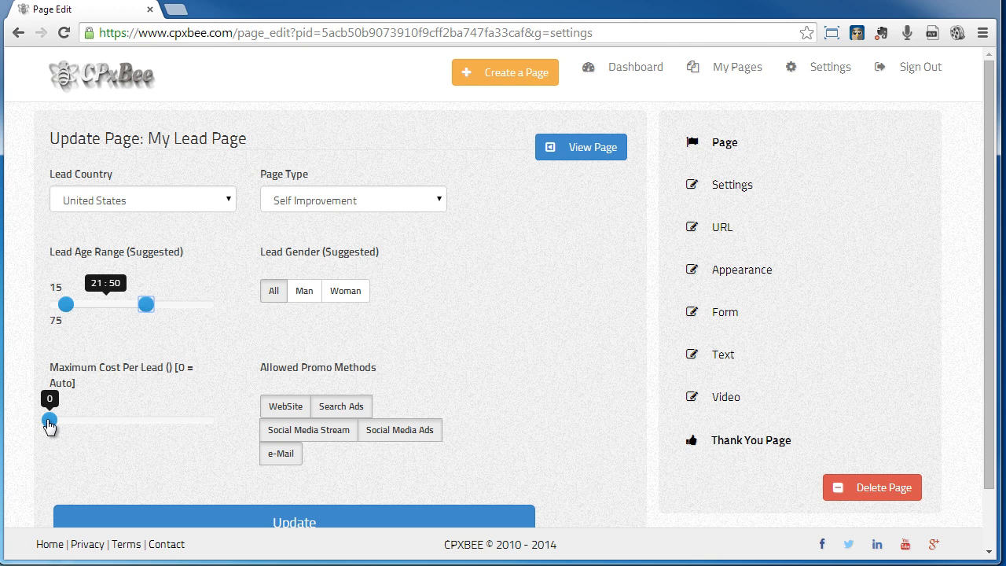
mouse_move(48, 431)
mouse_down()
mouse_move(73, 431)
mouse_move(52, 430)
mouse_up()
- Save the targeting settings with Update, then return from the live page to the editor
click(297, 524)
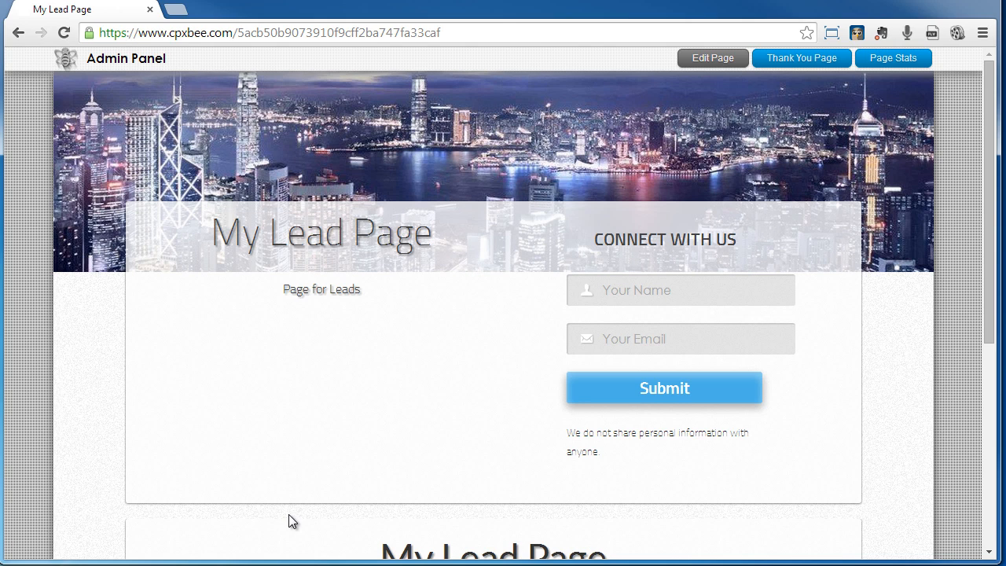
click(712, 62)
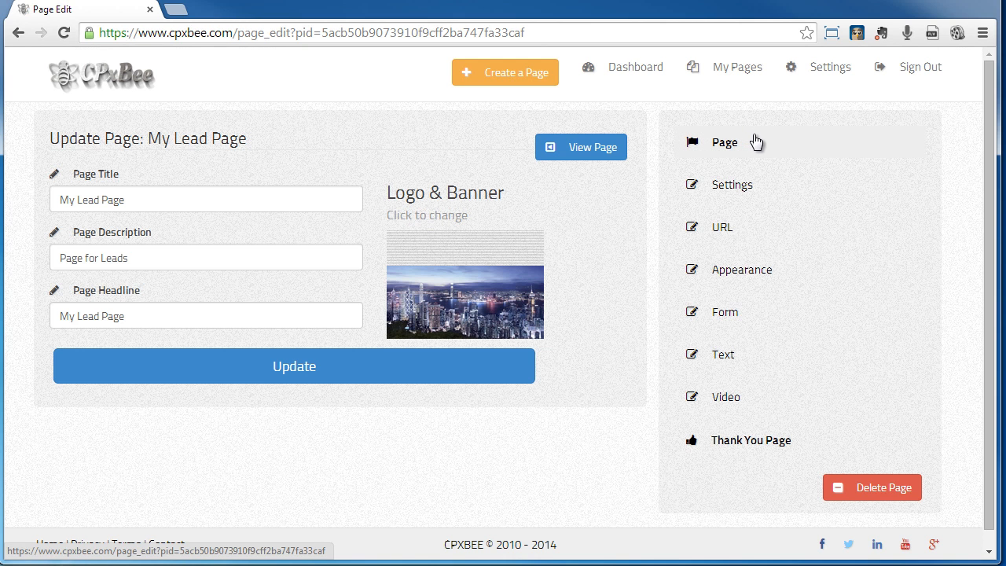
- Change the Page URL to MySelfImprovePage and save it
click(721, 229)
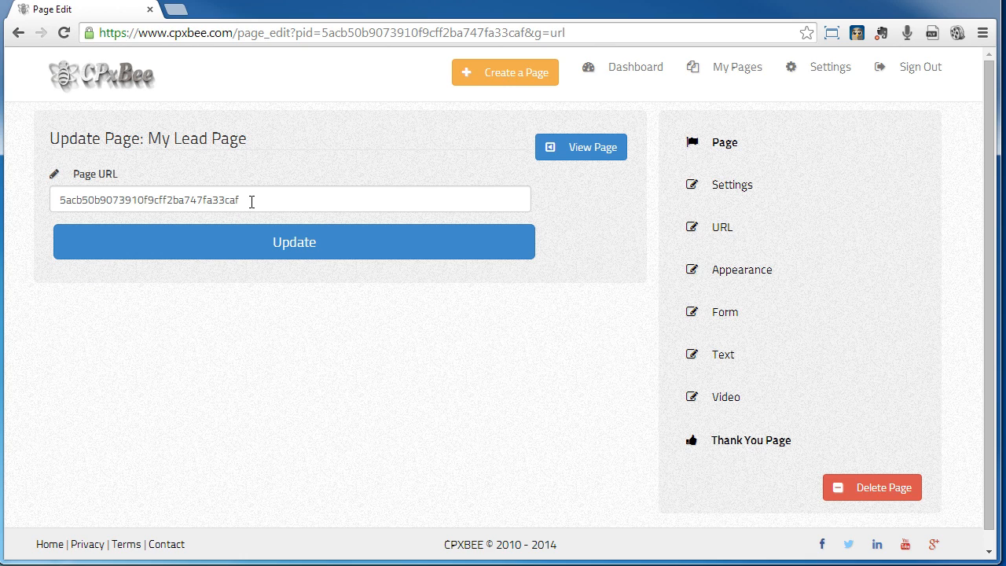
drag(254, 197, 30, 192)
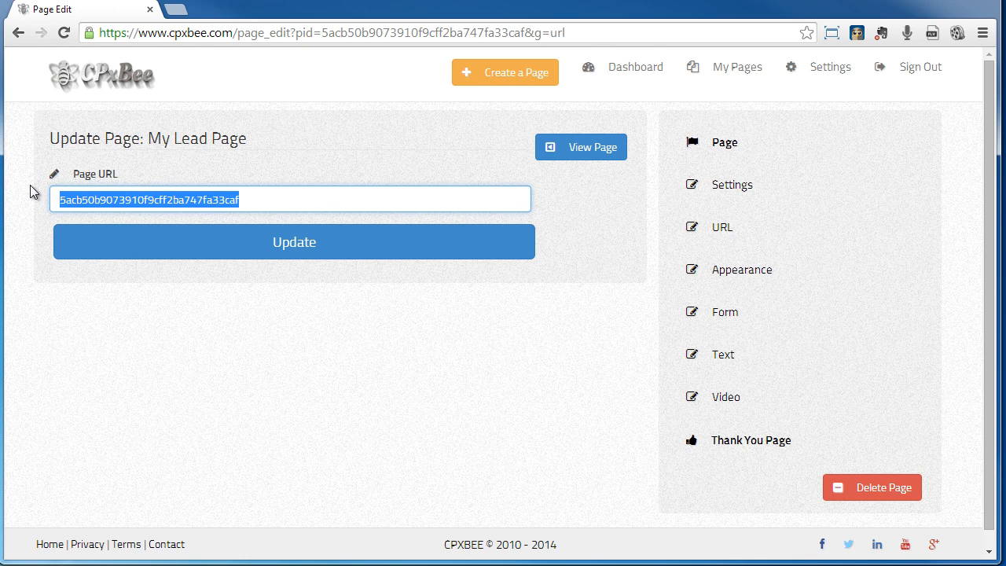
text(MySelfImn)
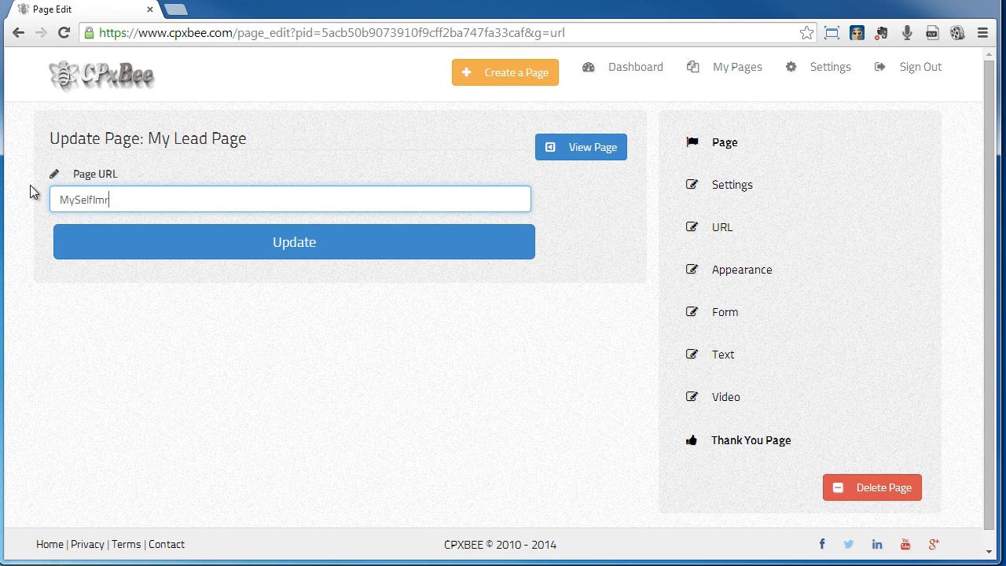
key(BackSpace)
text(provePage)
click(279, 248)
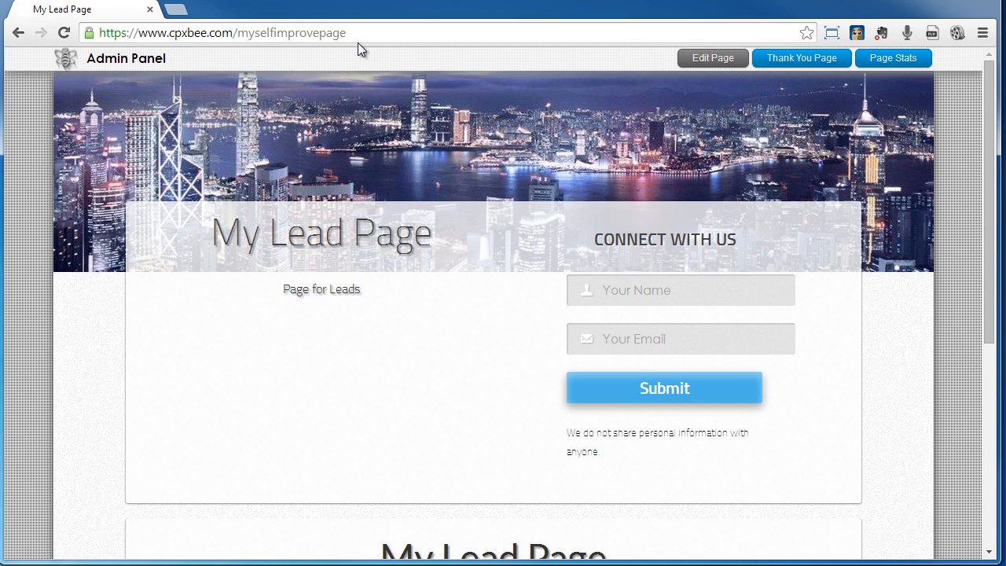
- Return to the page editor and open the empty Video field
click(704, 55)
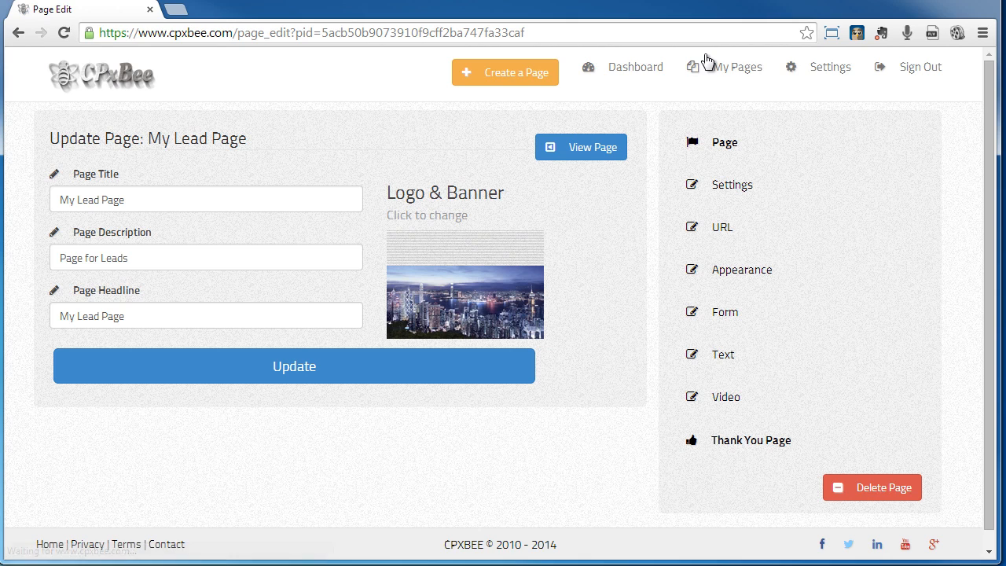
click(723, 399)
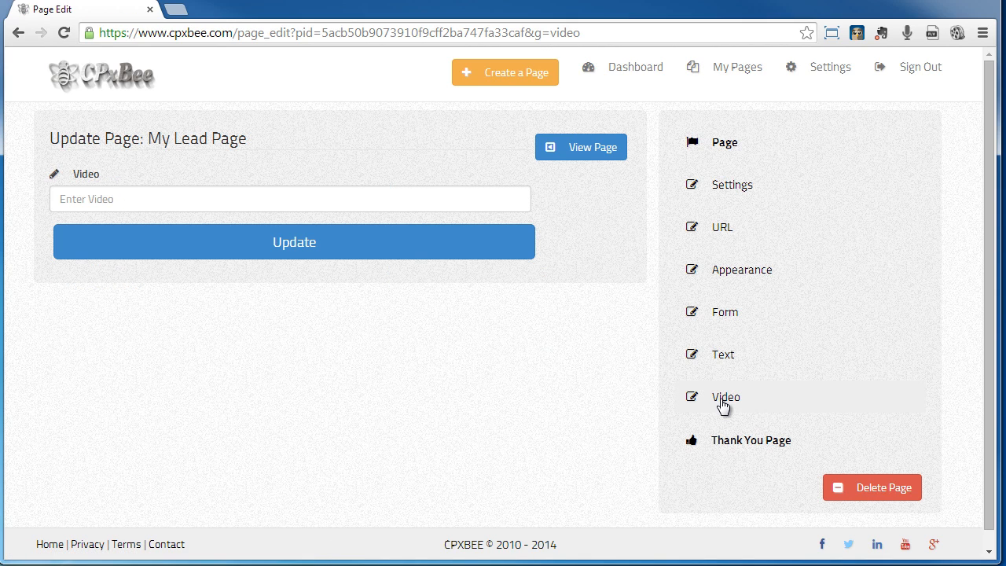
click(156, 206)
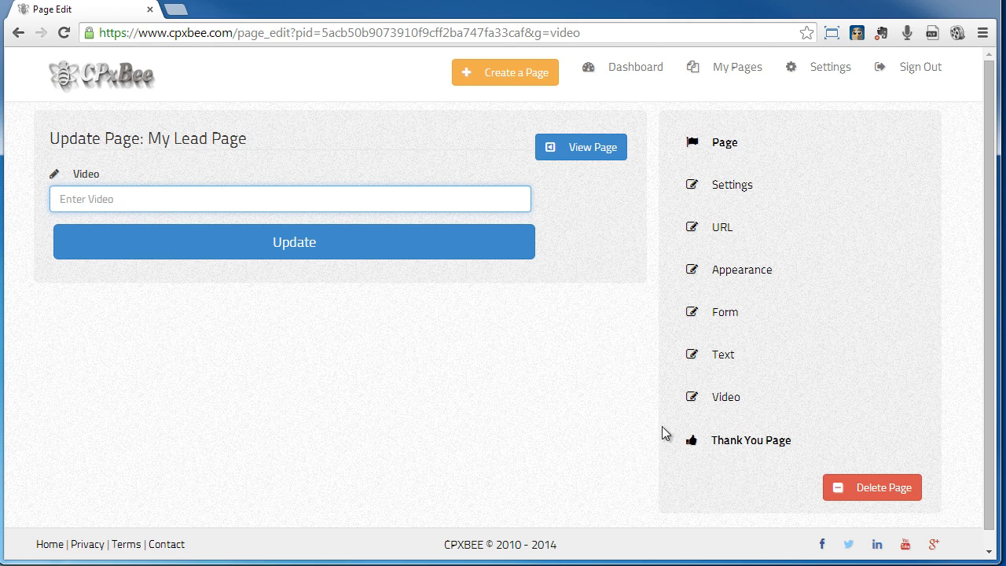
- Replace 'Page for Leads' with 'We are looking for self improvement interests.', correct the spelling, and save
click(728, 363)
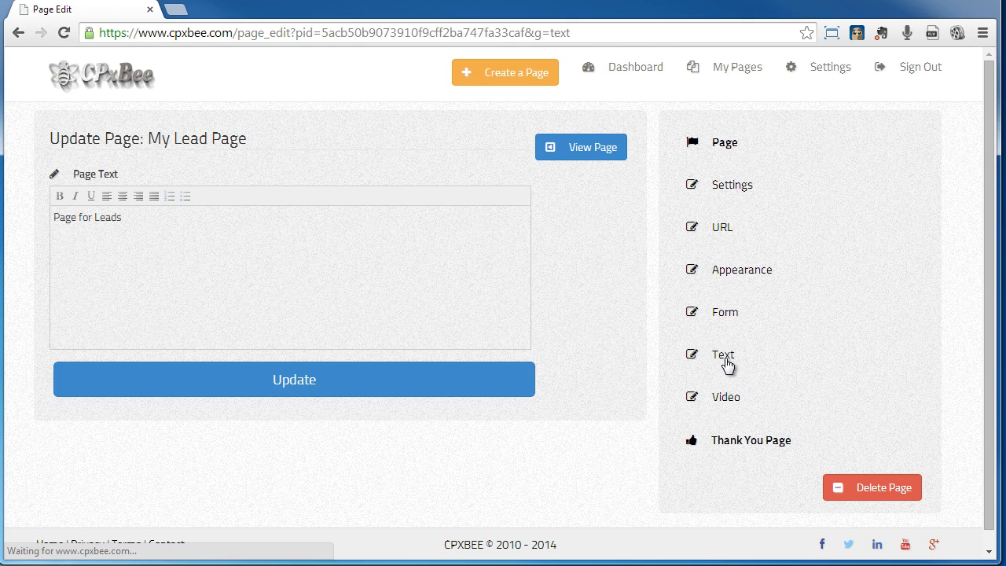
click(194, 225)
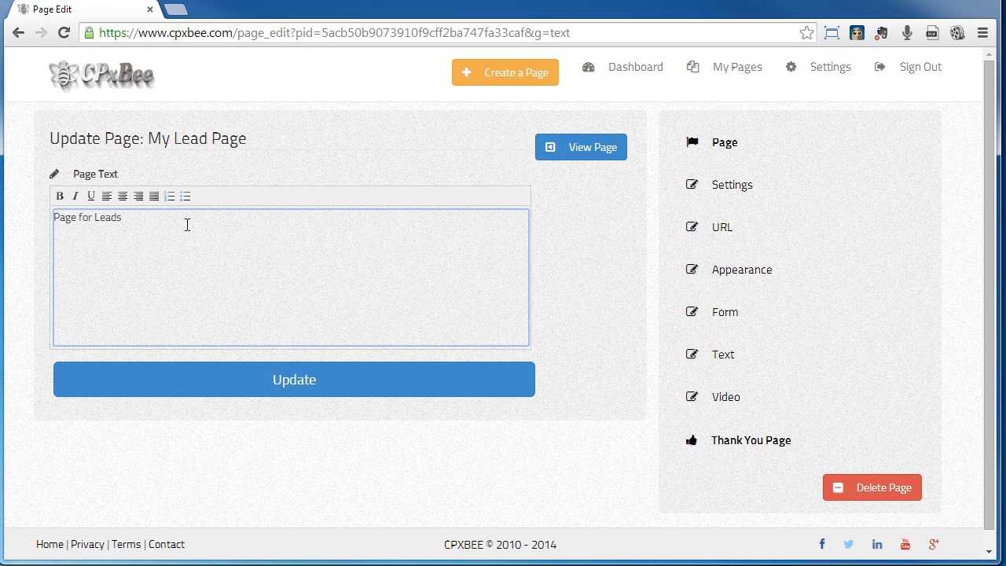
drag(160, 223, 35, 212)
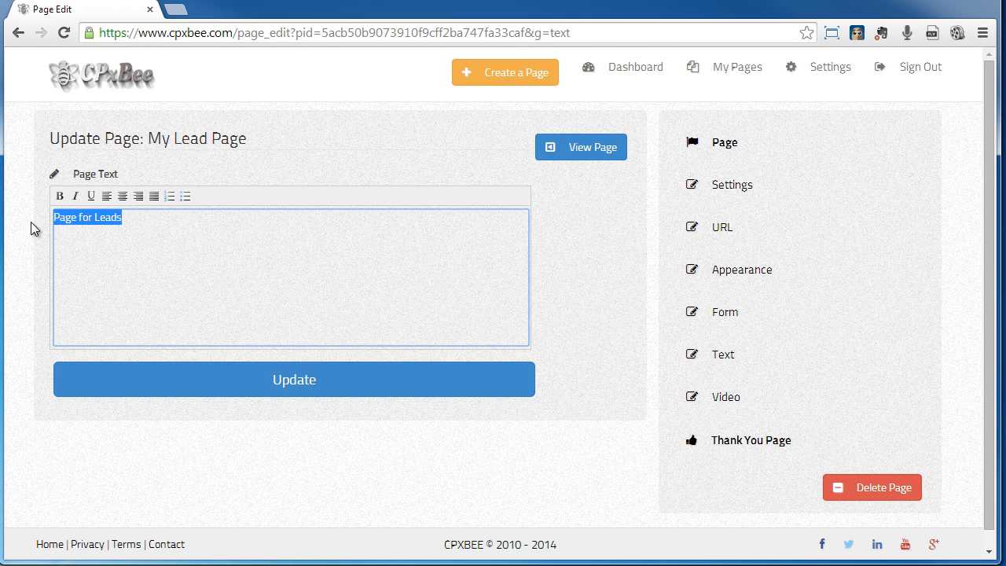
text(We are looki)
text(ng for self i)
text(mprovement int)
text(er)
key(BackSpace)
key(BackSpace)
text(rests.)
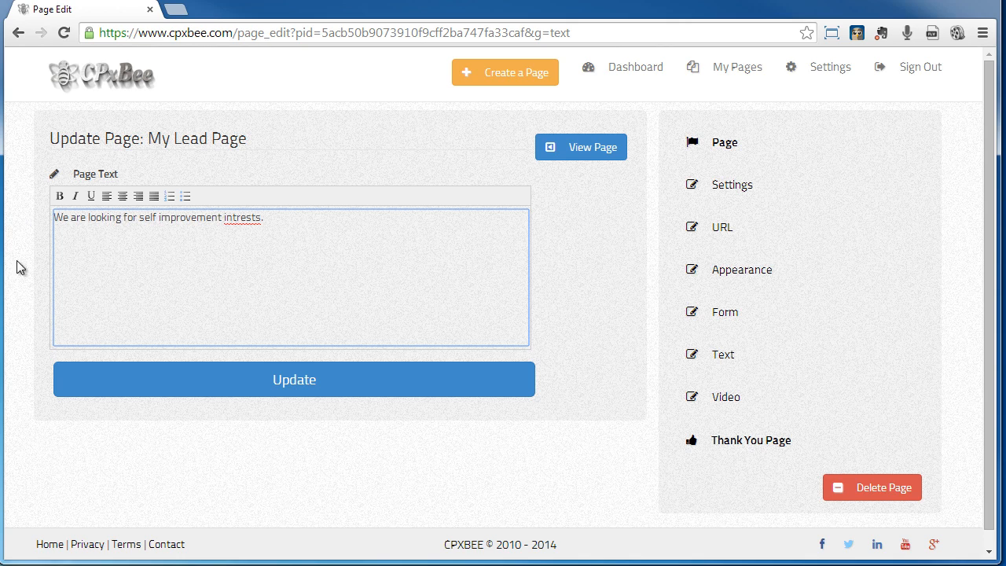
right_click(248, 224)
click(289, 240)
click(340, 390)
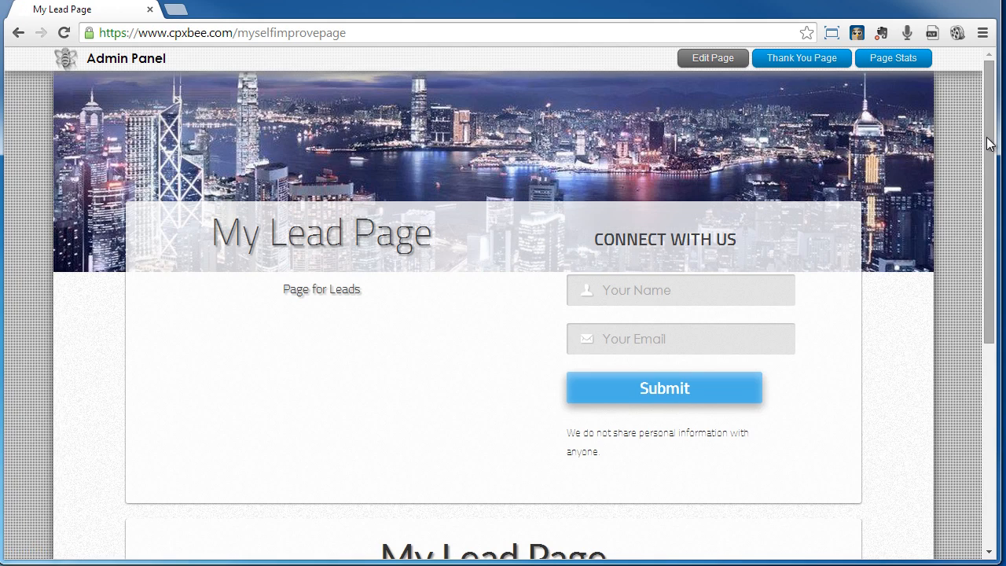
- Scroll the live myselfimprovepage to check the new text, then open its Thank You page
scroll(965, 256, down, 2)
drag(966, 256, 955, 279)
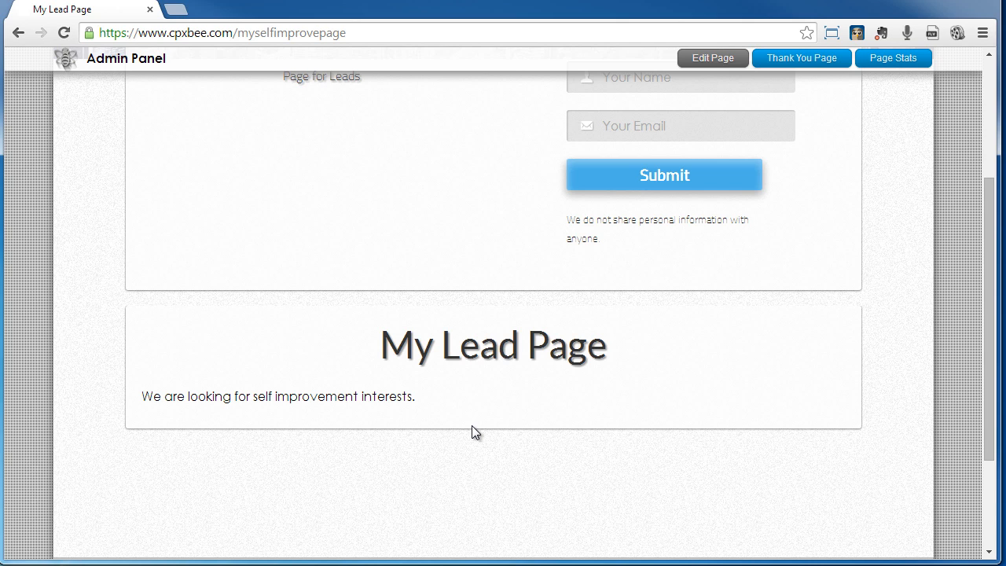
drag(980, 432, 984, 261)
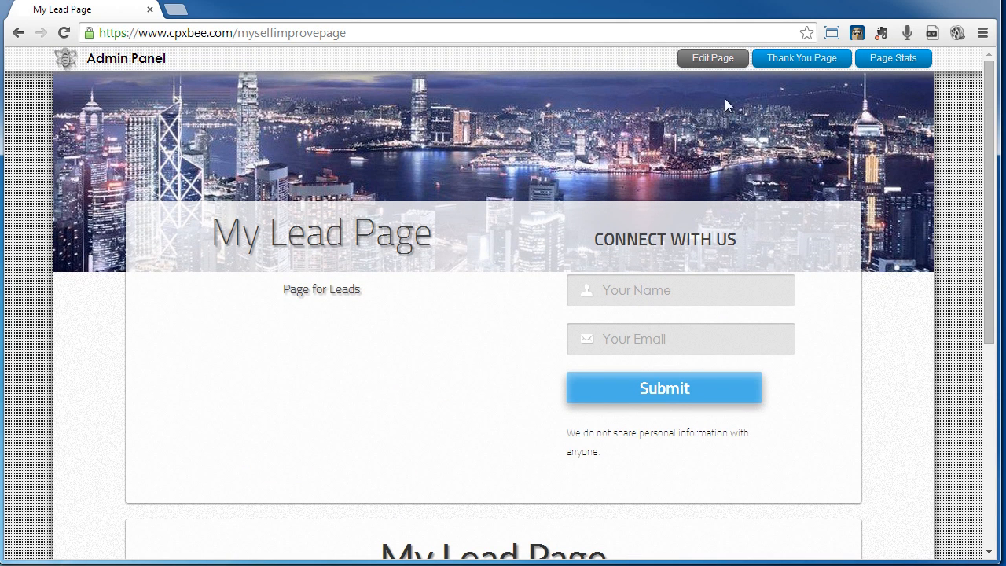
click(799, 60)
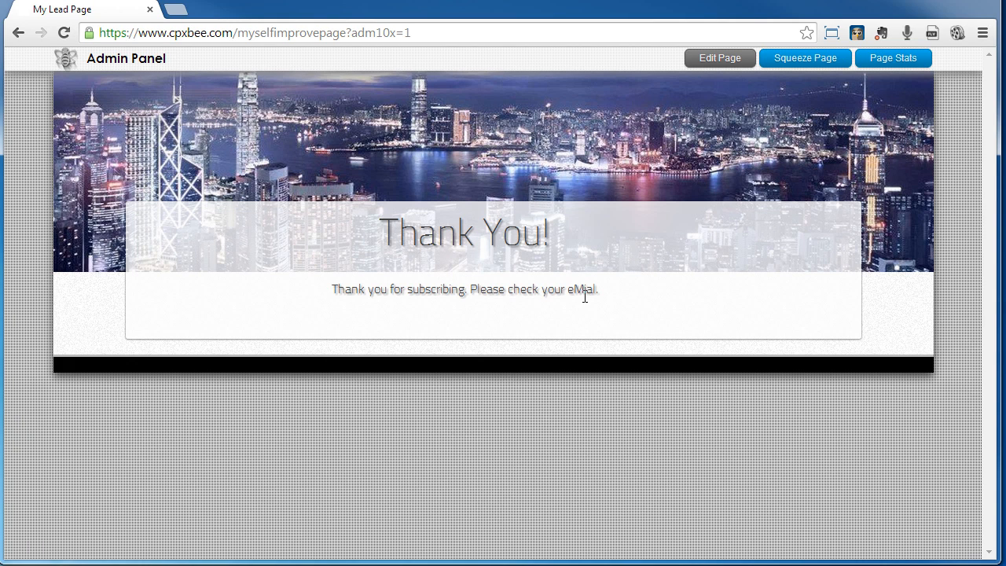
click(720, 58)
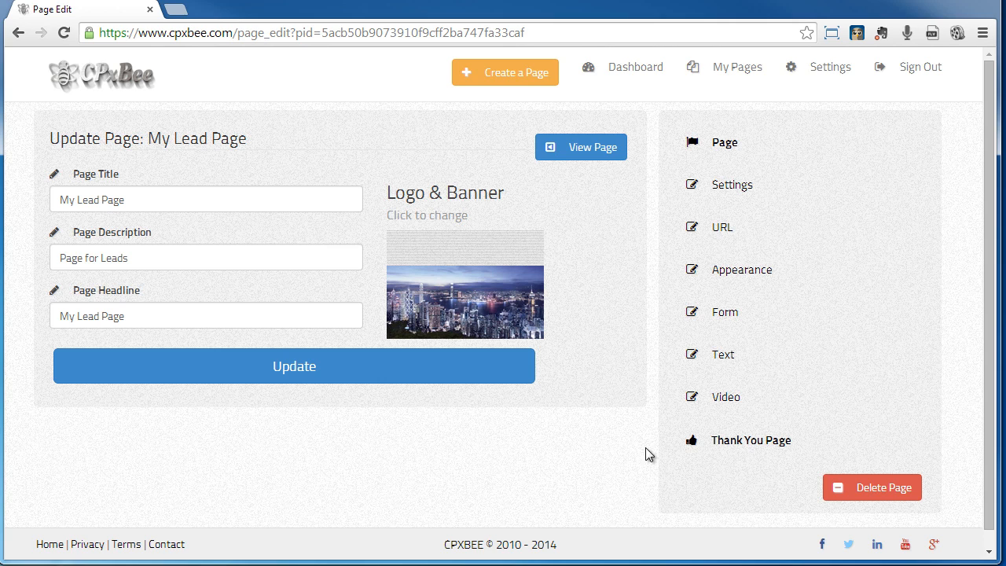
click(746, 441)
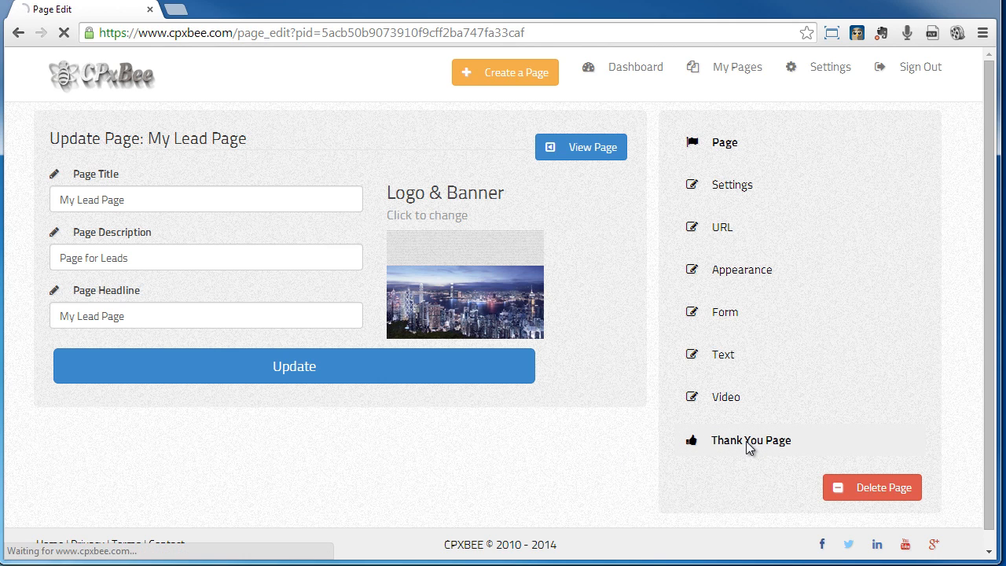
click(157, 192)
click(331, 258)
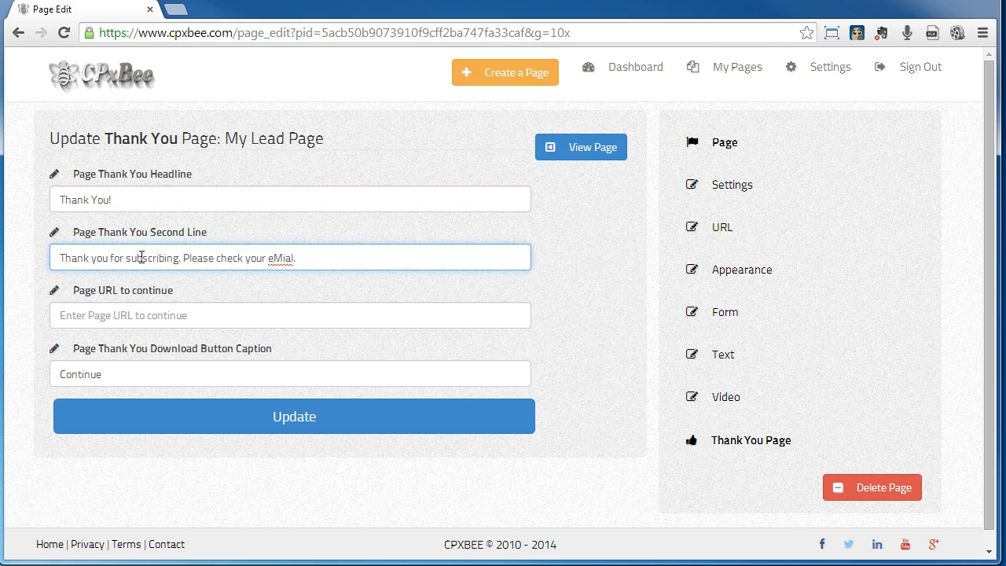
click(233, 319)
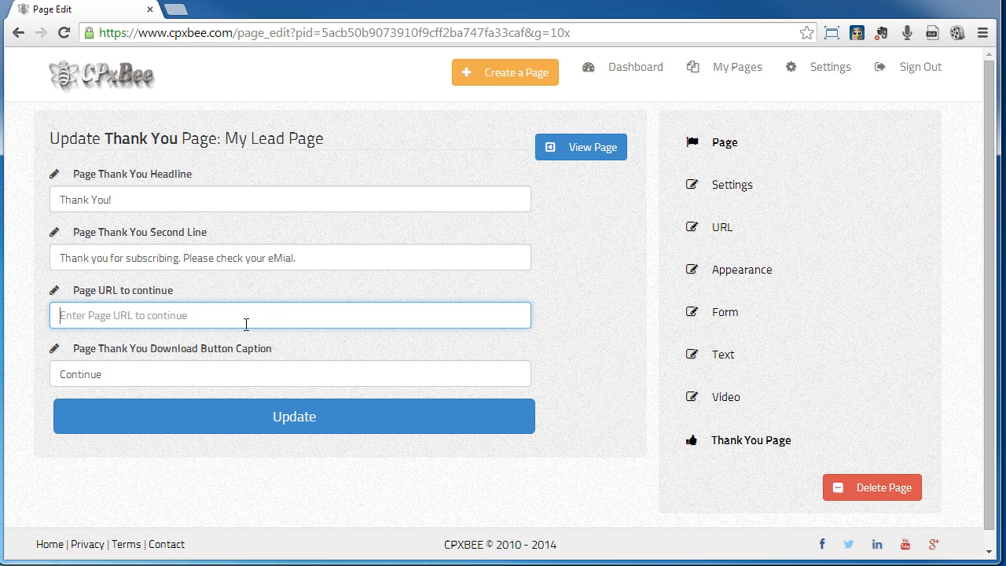
click(174, 378)
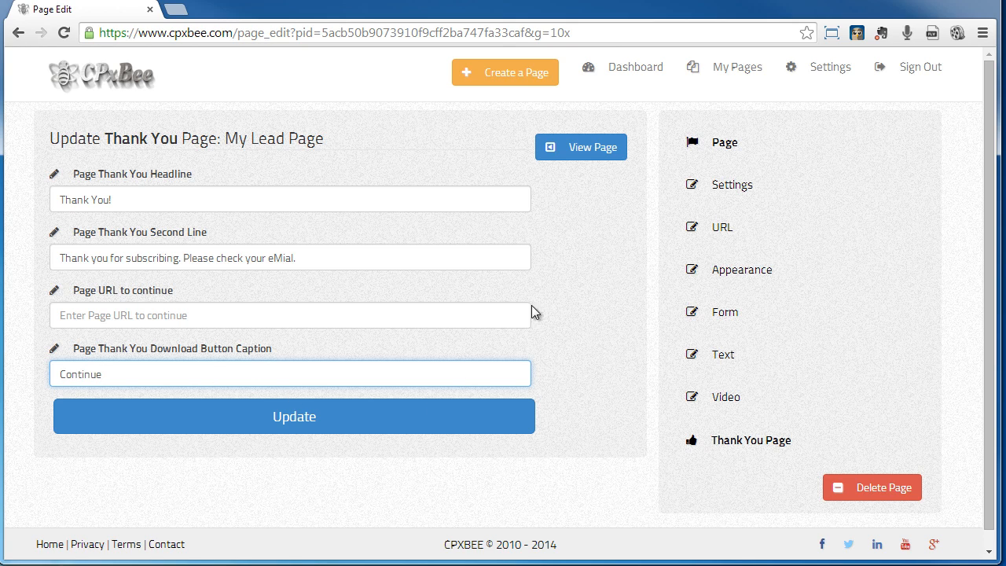
click(727, 149)
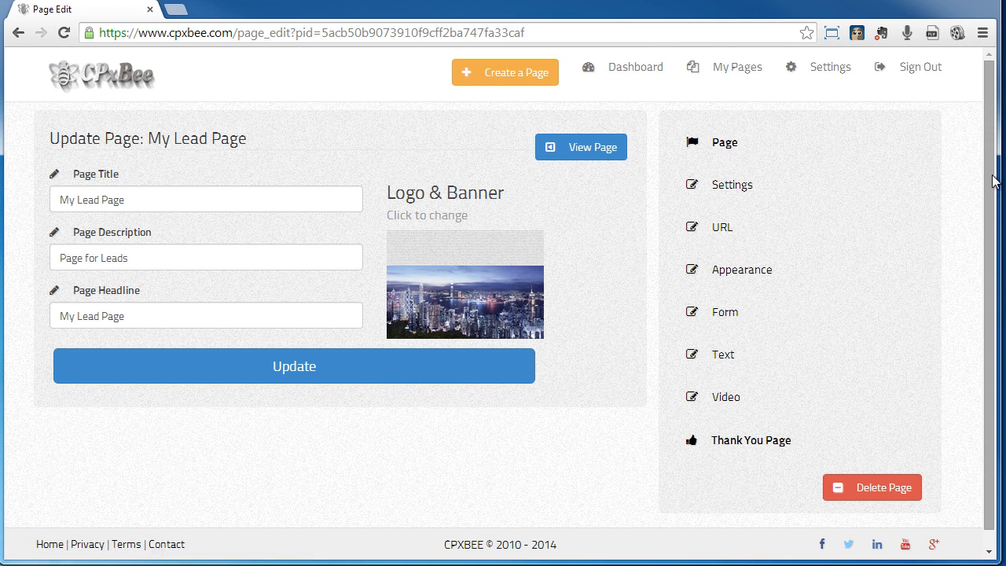
scroll(979, 228, down, 2)
scroll(973, 181, up, 2)
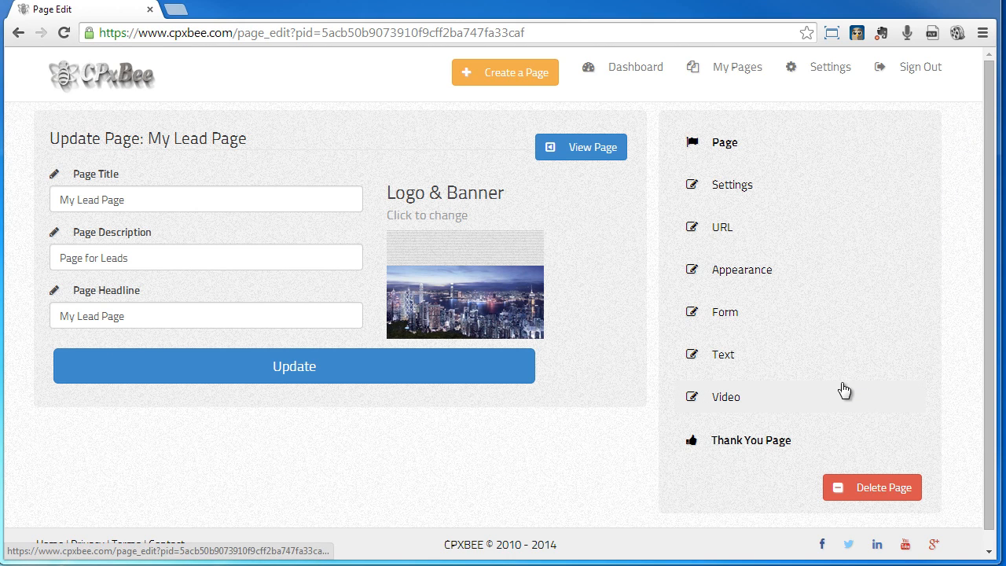
- Promote My Lead Page from My Pages with an 11 USD daily budget
click(737, 79)
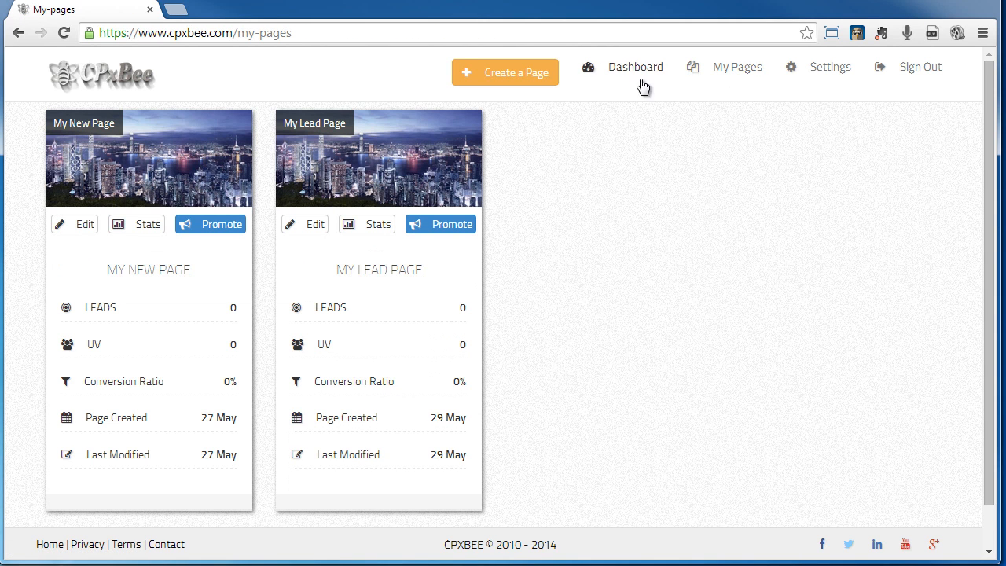
click(446, 226)
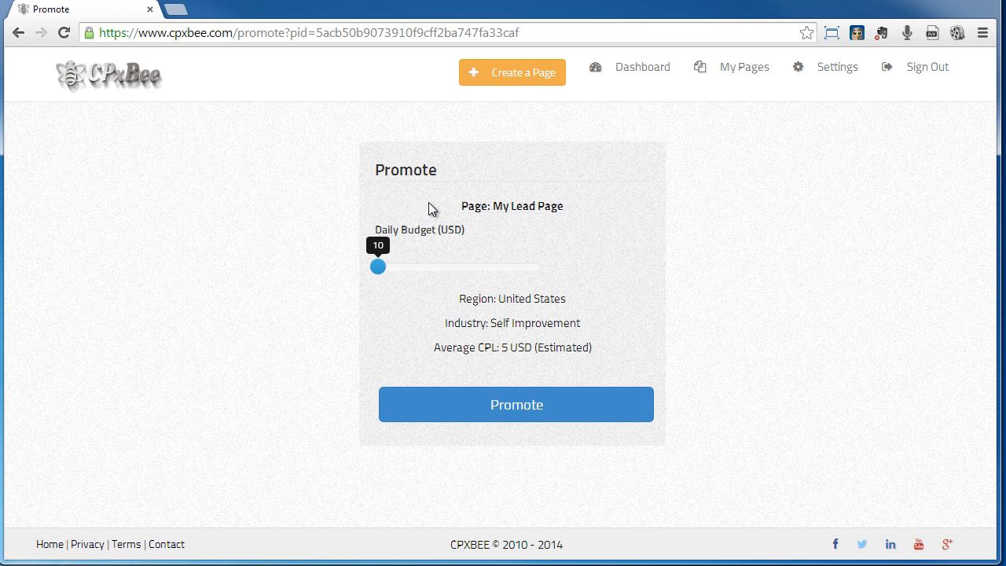
mouse_move(380, 270)
mouse_down()
mouse_move(408, 273)
mouse_move(379, 273)
mouse_up()
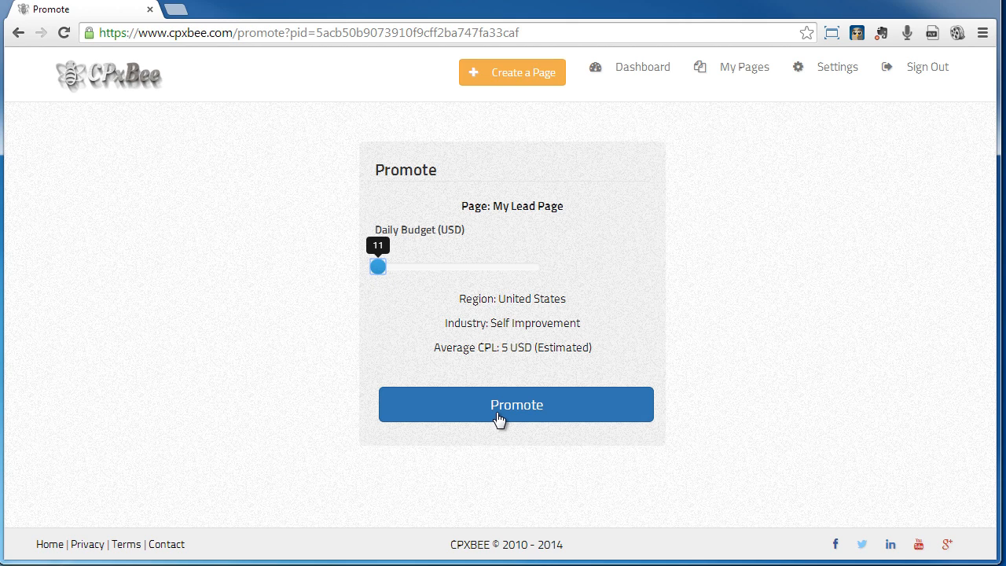
click(498, 418)
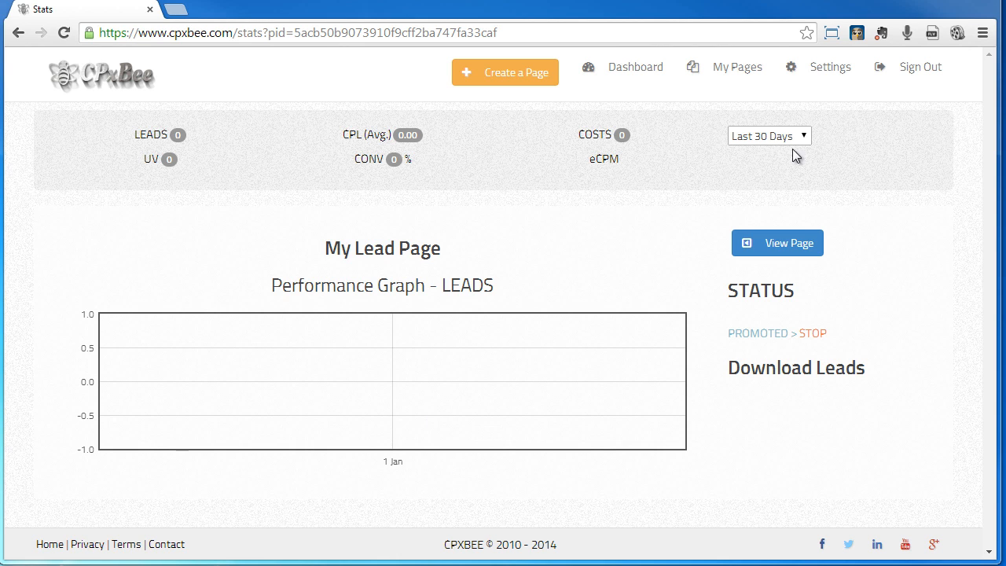
- Sign out of CPxBee and load the public page at cpxbee.com/myselfimprovepage
click(731, 73)
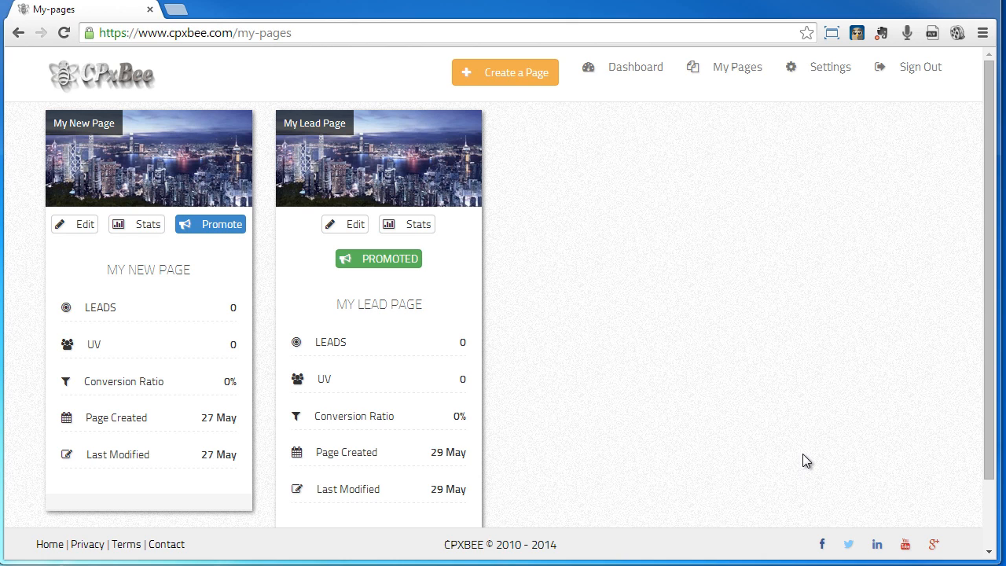
click(925, 70)
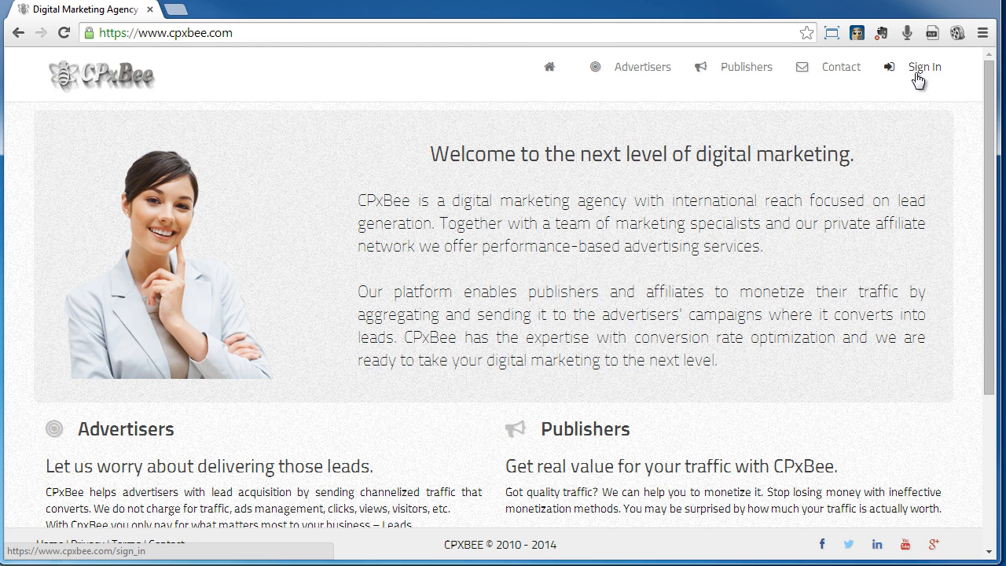
click(338, 36)
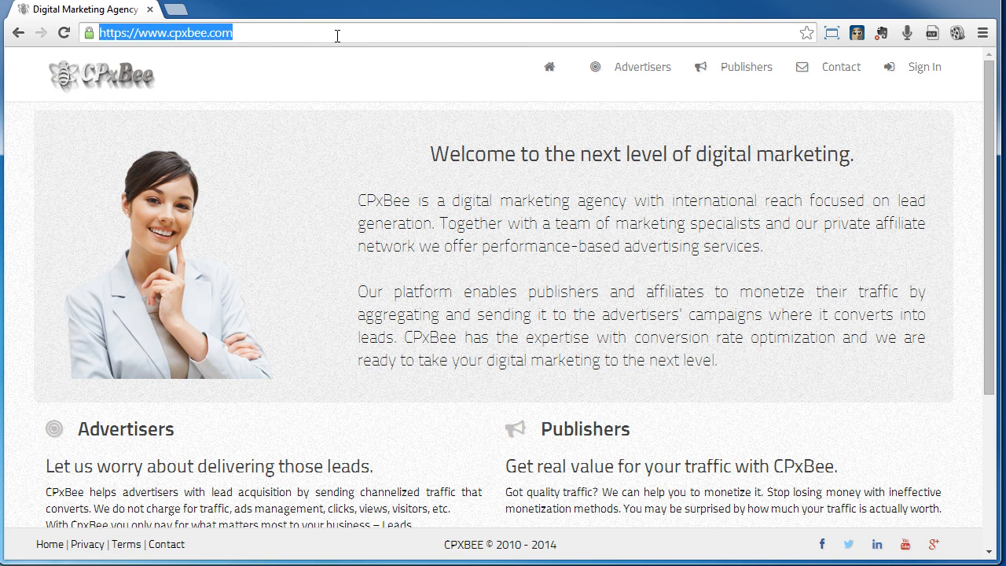
click(337, 35)
text(/myselfimprovepage)
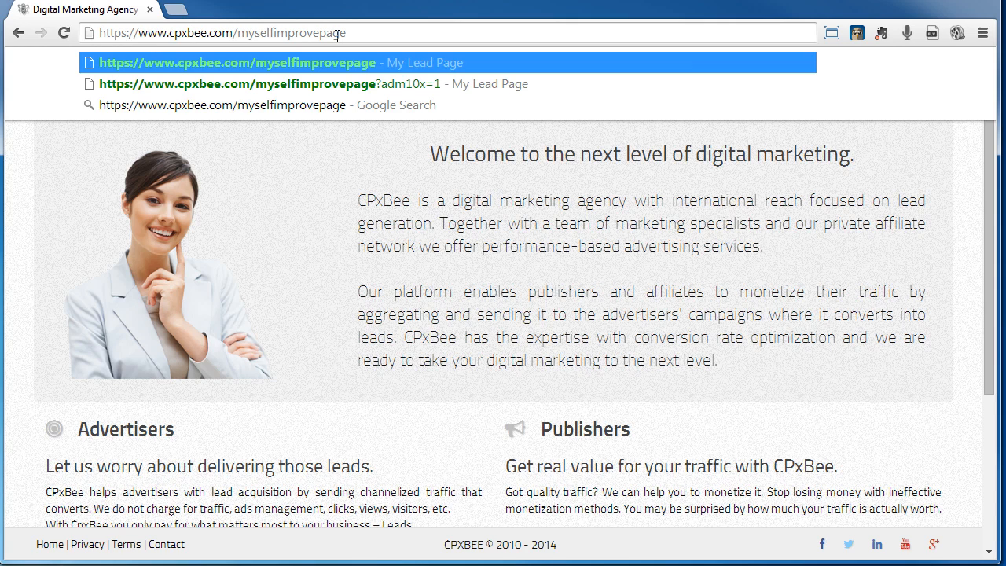
key(Return)
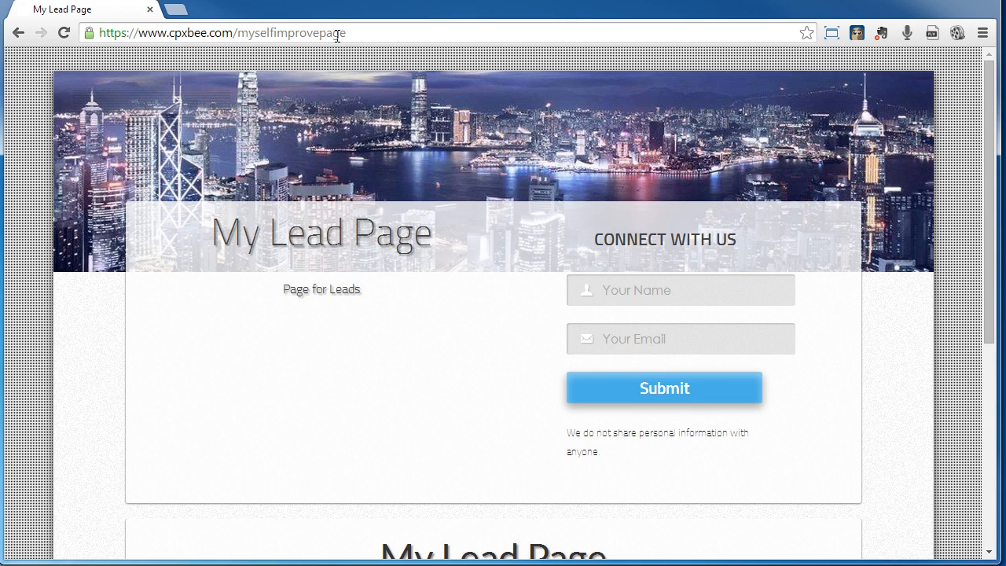
- Enter a test lead's full name and e-mail address in the signup form and submit it
click(679, 296)
key(Tab)
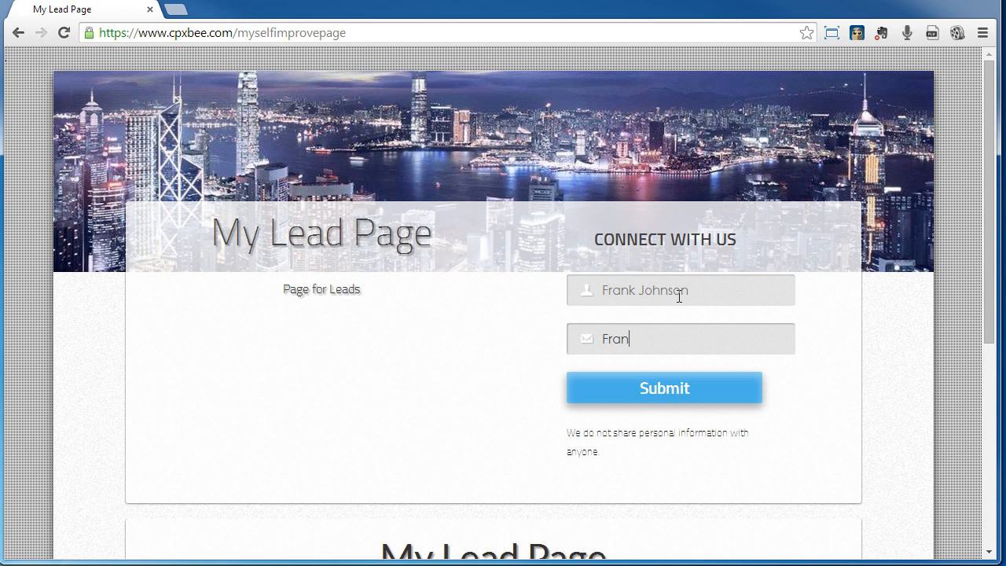
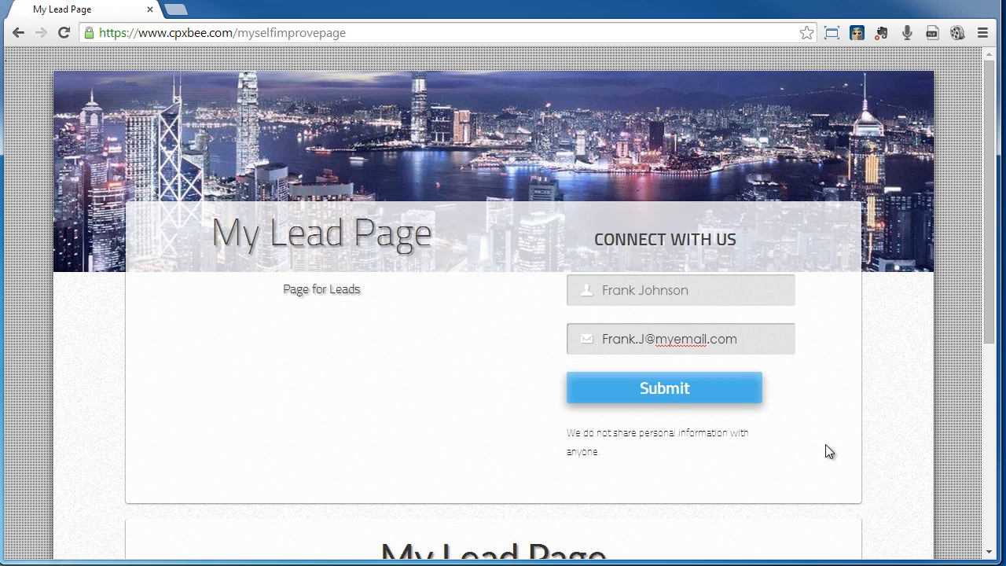
click(678, 396)
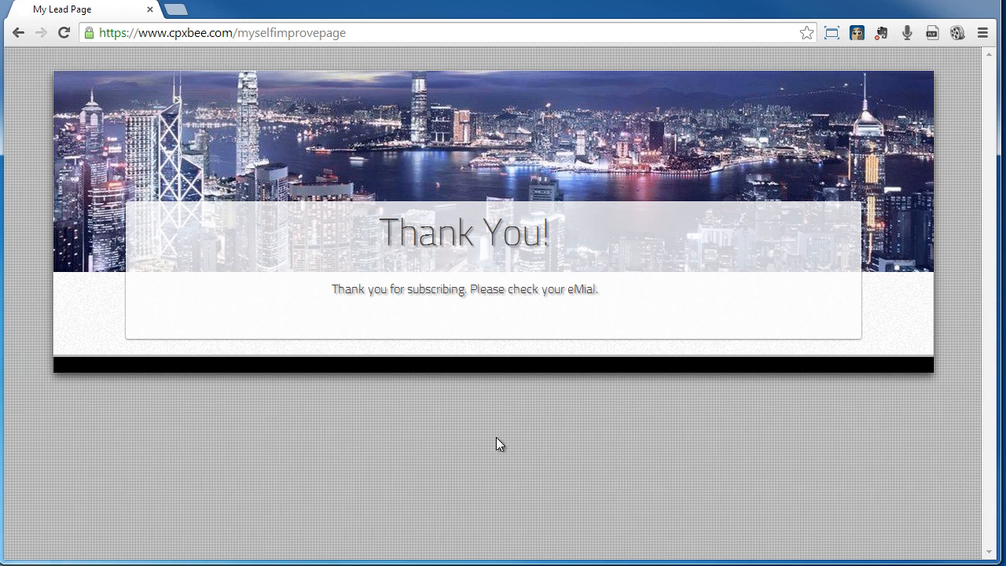
click(307, 35)
- Go back to cpxbee.com and open My Lead Page's stats from My Pages
double_click(257, 33)
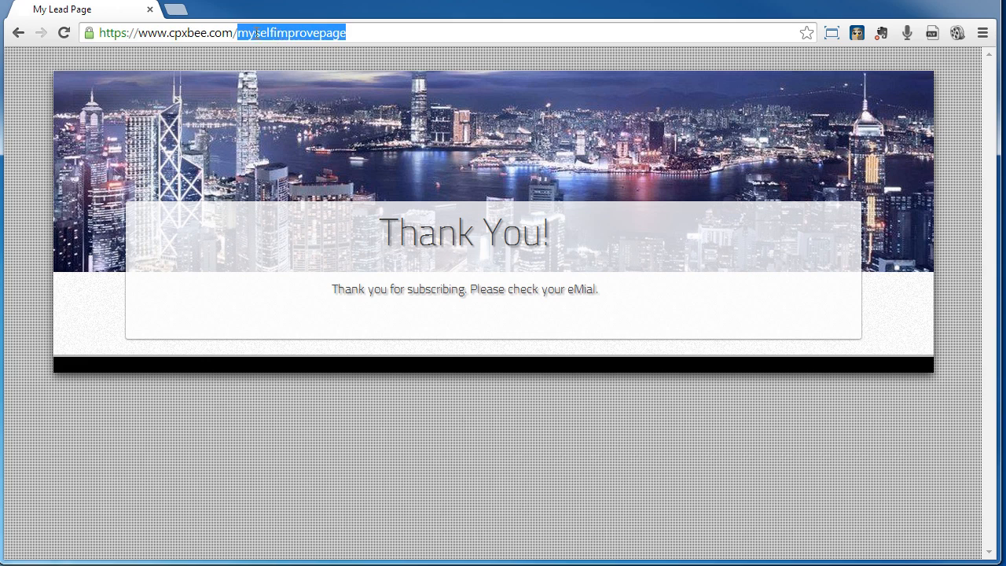
key(BackSpace)
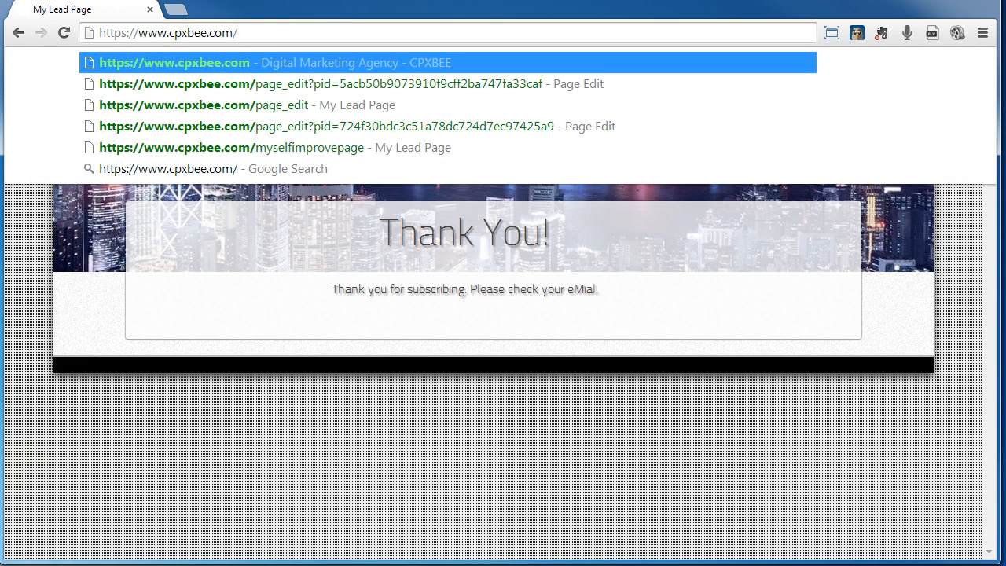
key(Return)
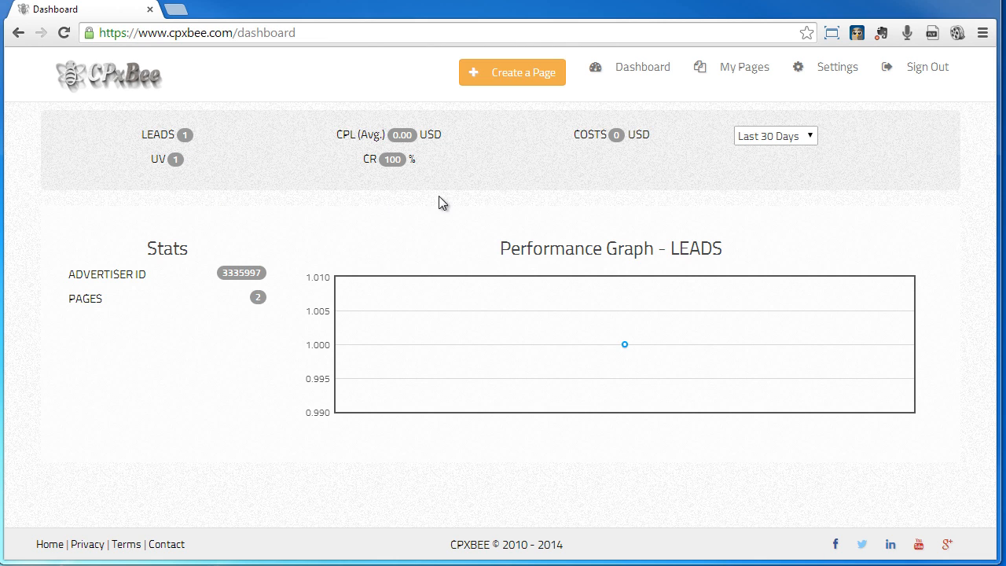
click(745, 68)
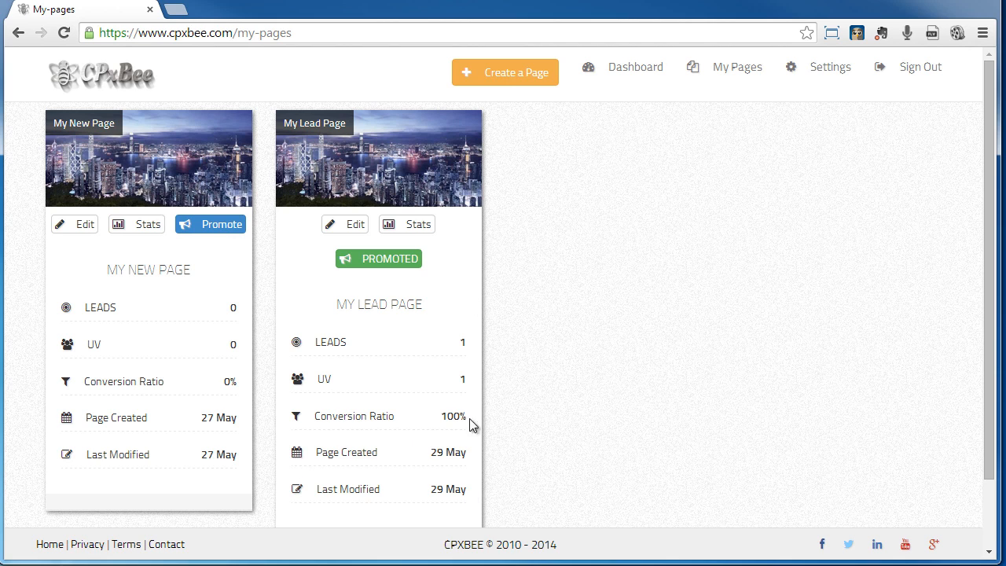
click(420, 226)
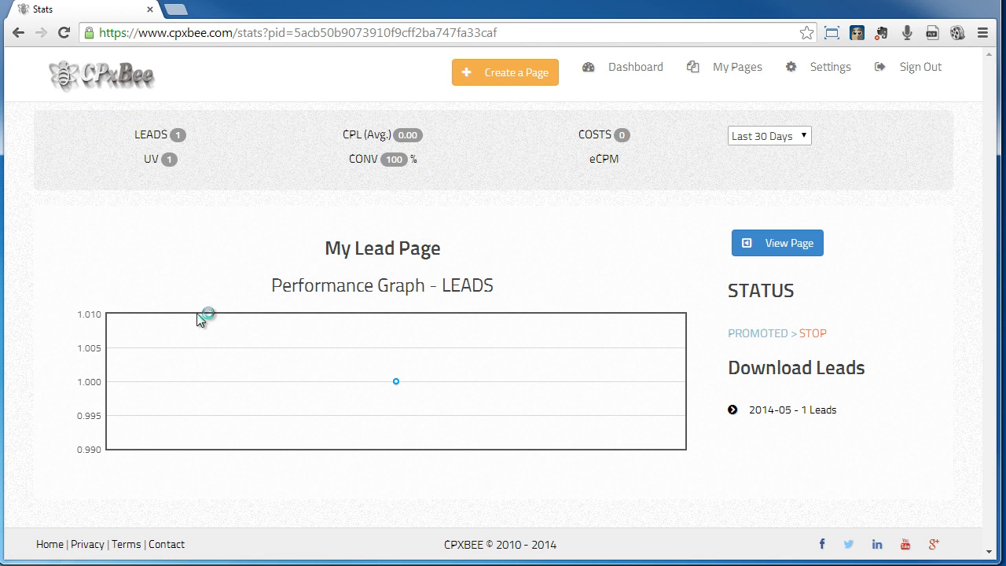